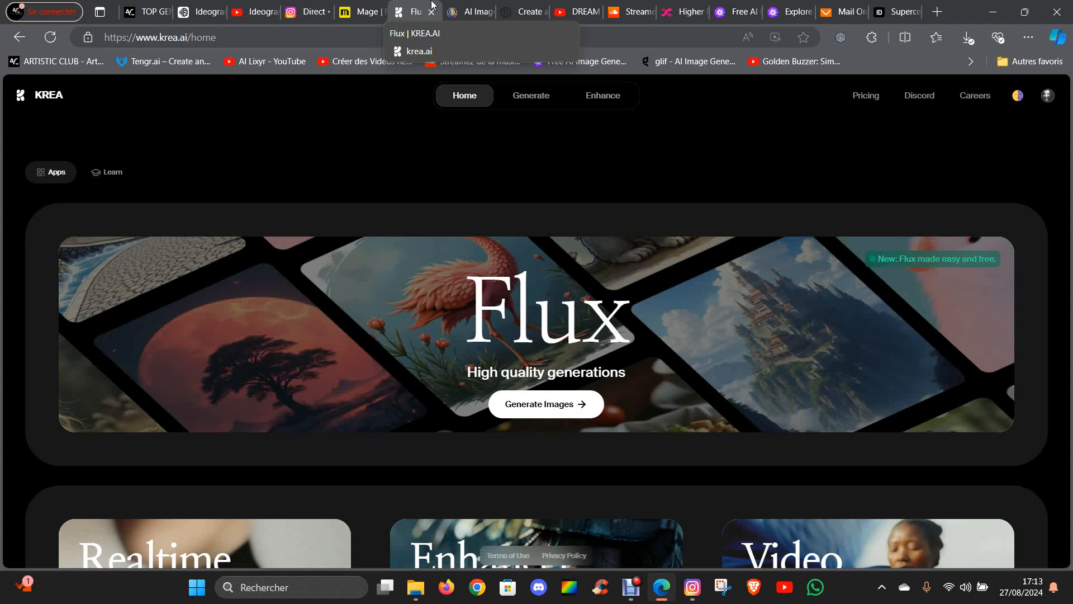
# Switch to the YouTube page and open the signed-in account's own channel, Artistic club.
pyautogui.click(252, 12)
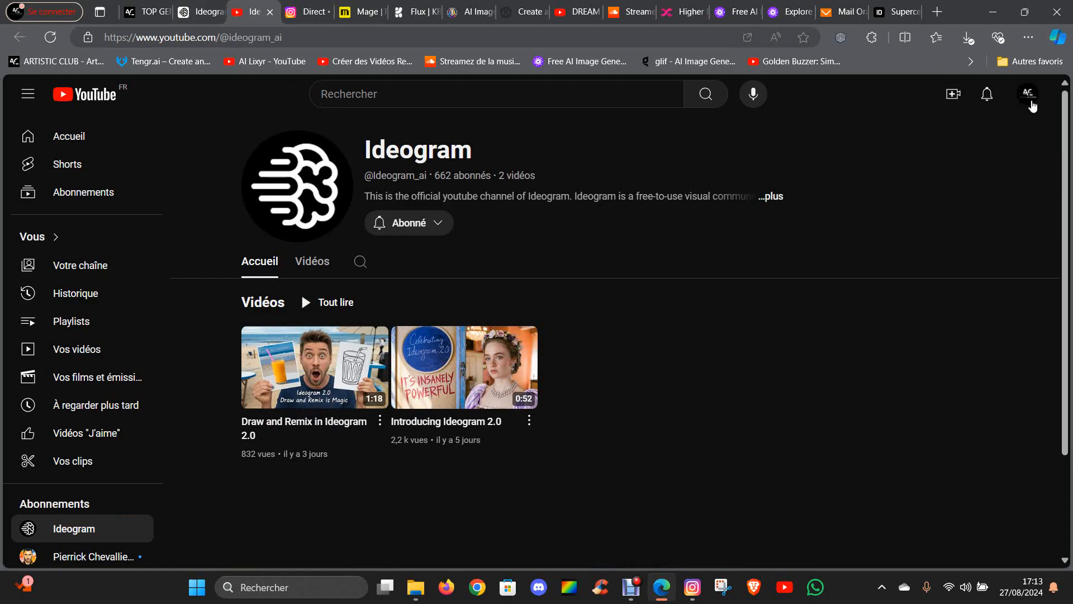
pyautogui.click(1029, 96)
pyautogui.click(900, 137)
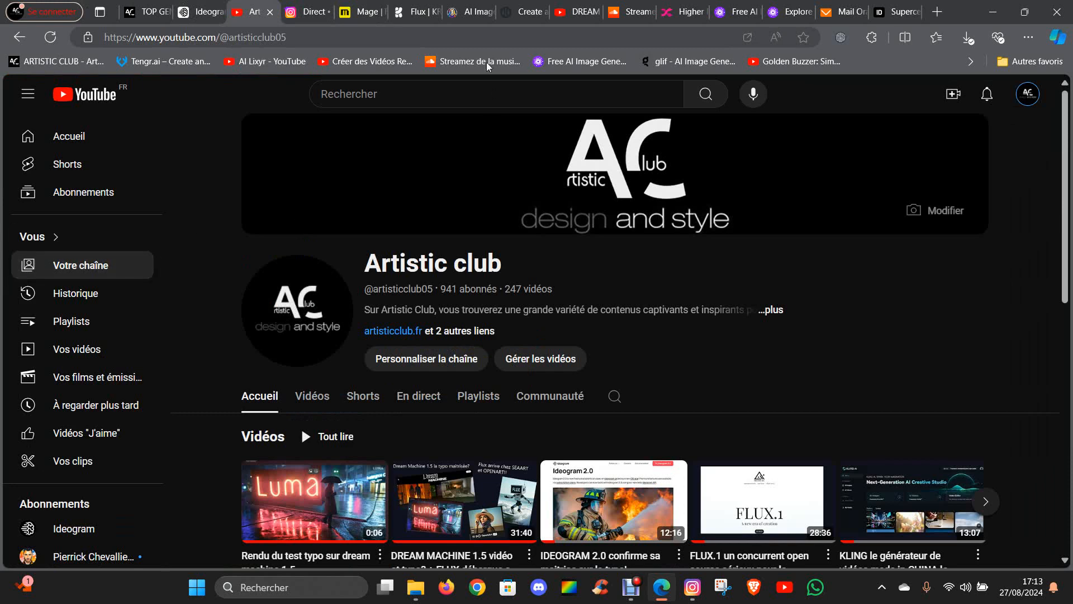
# Return to the KREA home page and check the account's free plan usage.
pyautogui.click(415, 18)
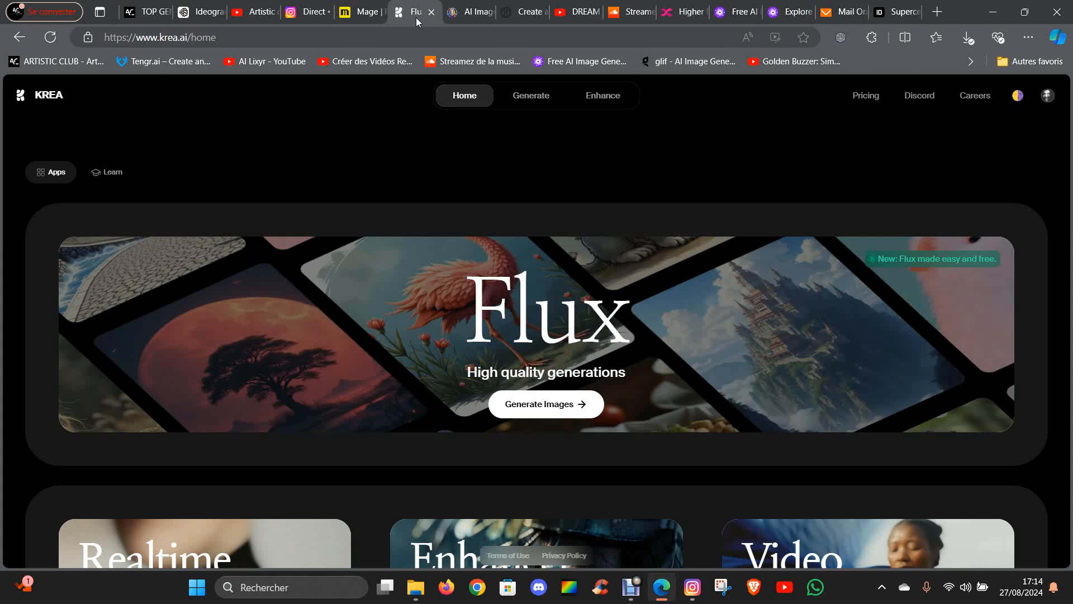
pyautogui.click(1054, 98)
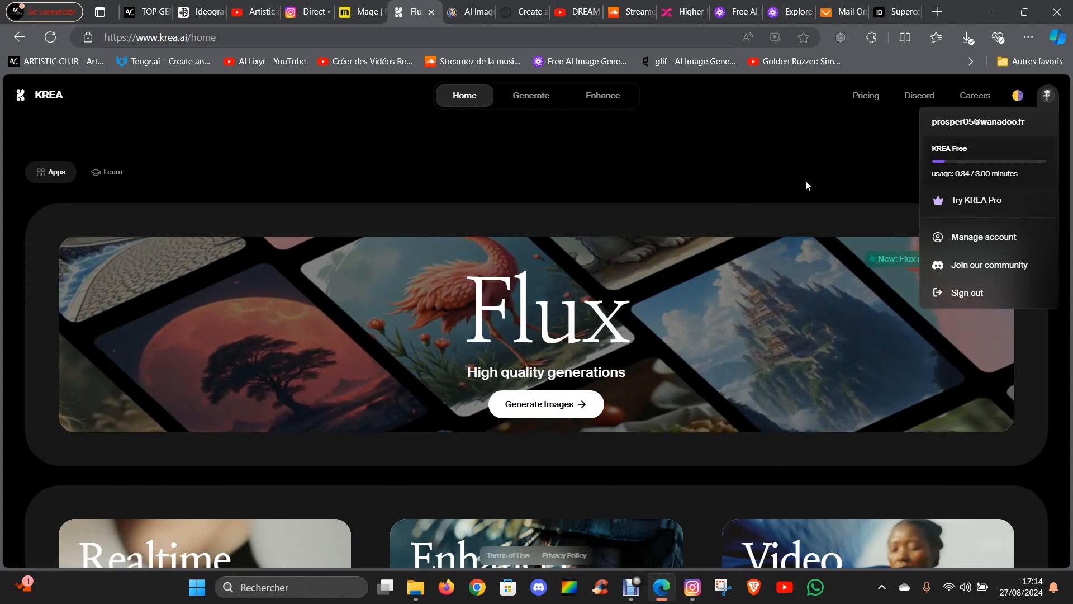
pyautogui.click(799, 145)
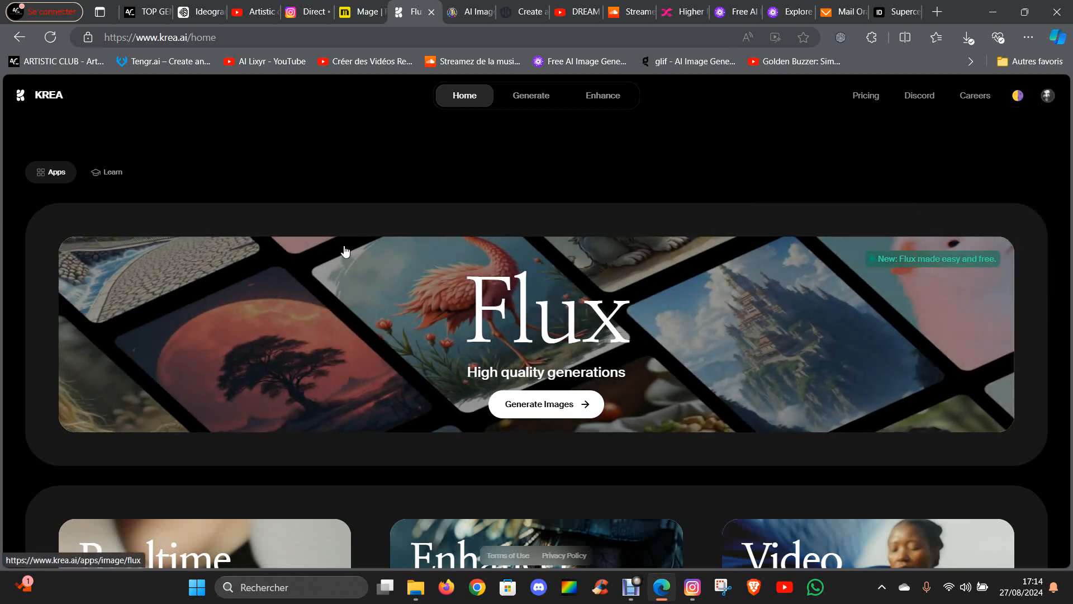
# Open the Flux image generator and view each of Sunday's four gold-armored alien portraits enlarged.
pyautogui.click(551, 404)
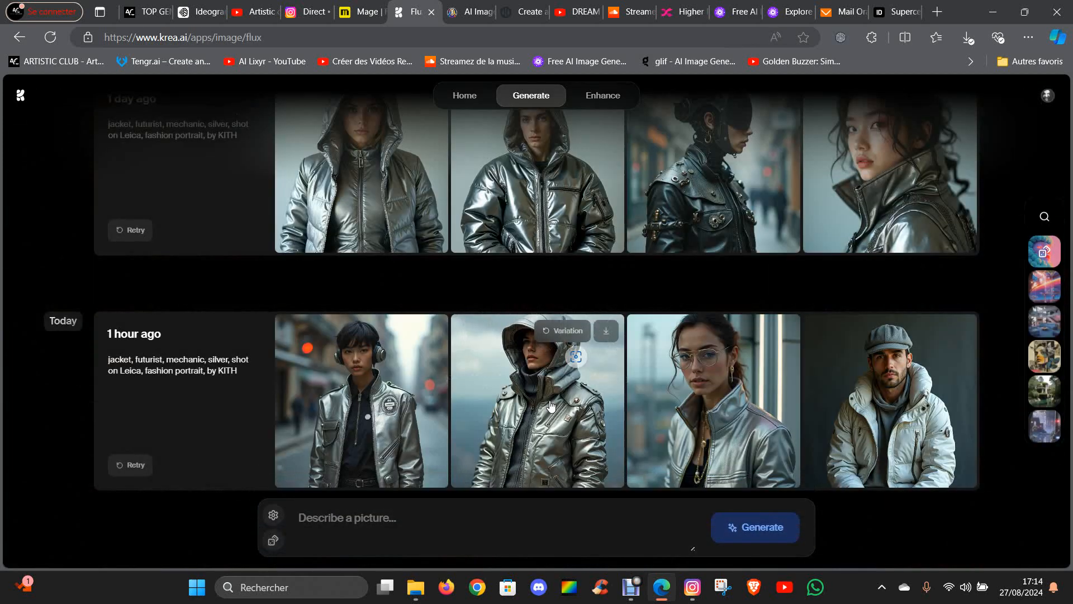
pyautogui.scroll(10, 551, 405)
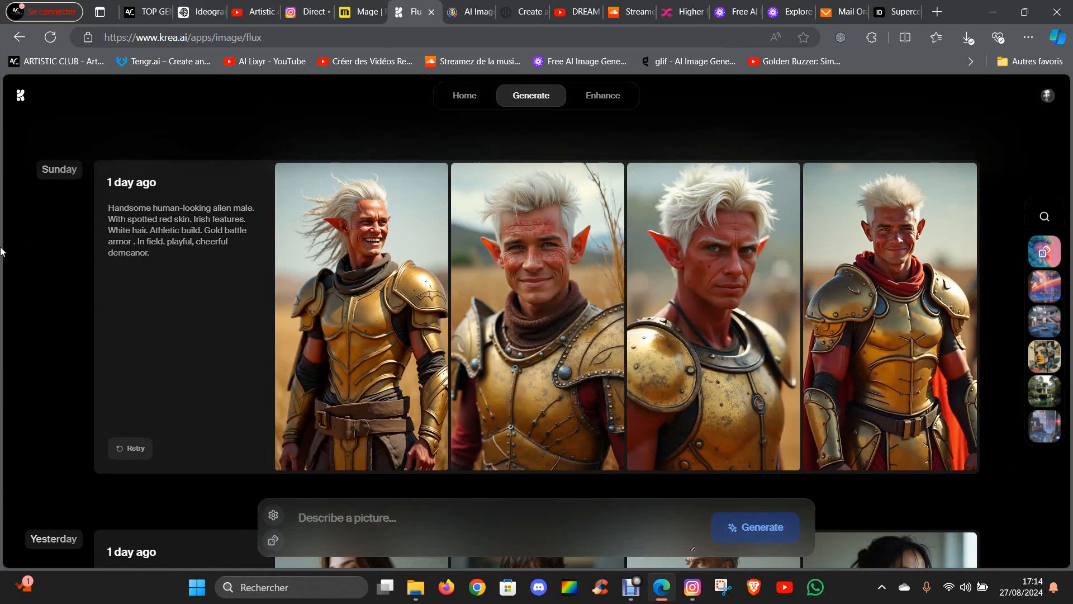
pyautogui.click(362, 313)
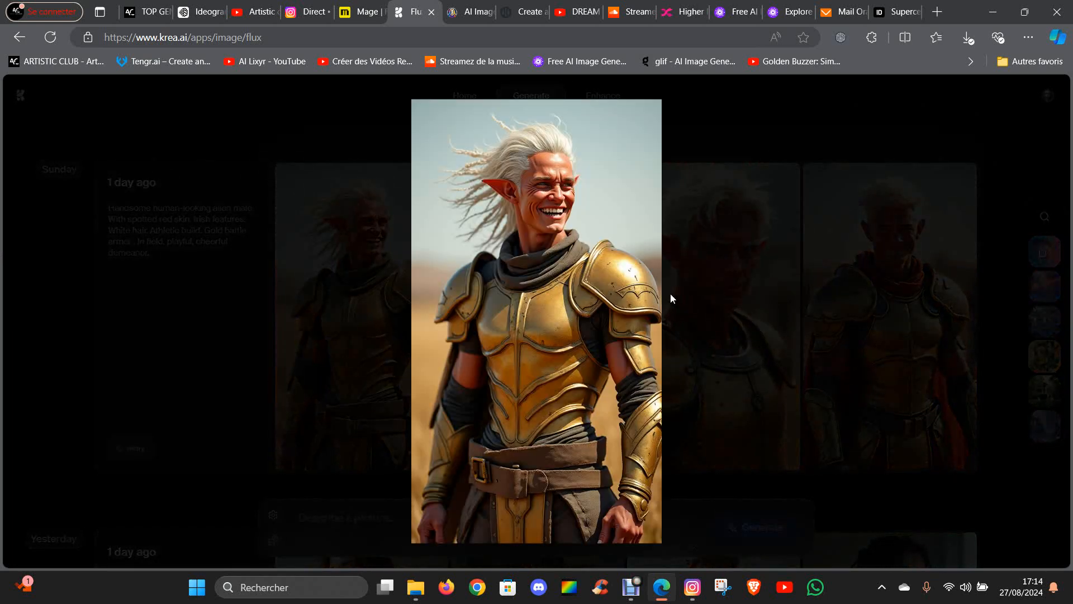
pyautogui.click(779, 294)
pyautogui.click(518, 316)
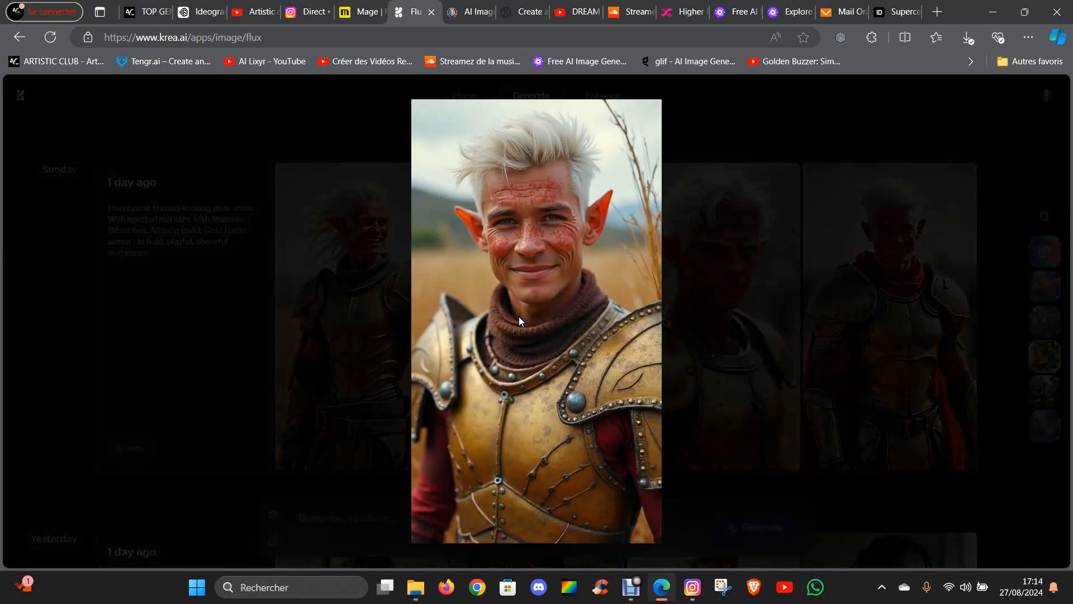
pyautogui.click(772, 369)
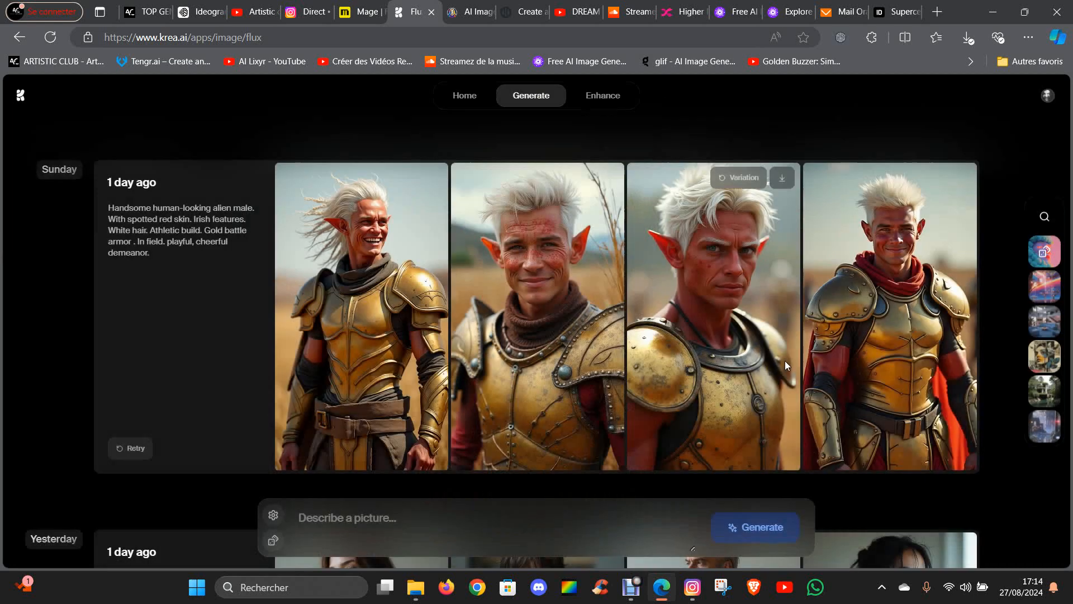
pyautogui.click(736, 358)
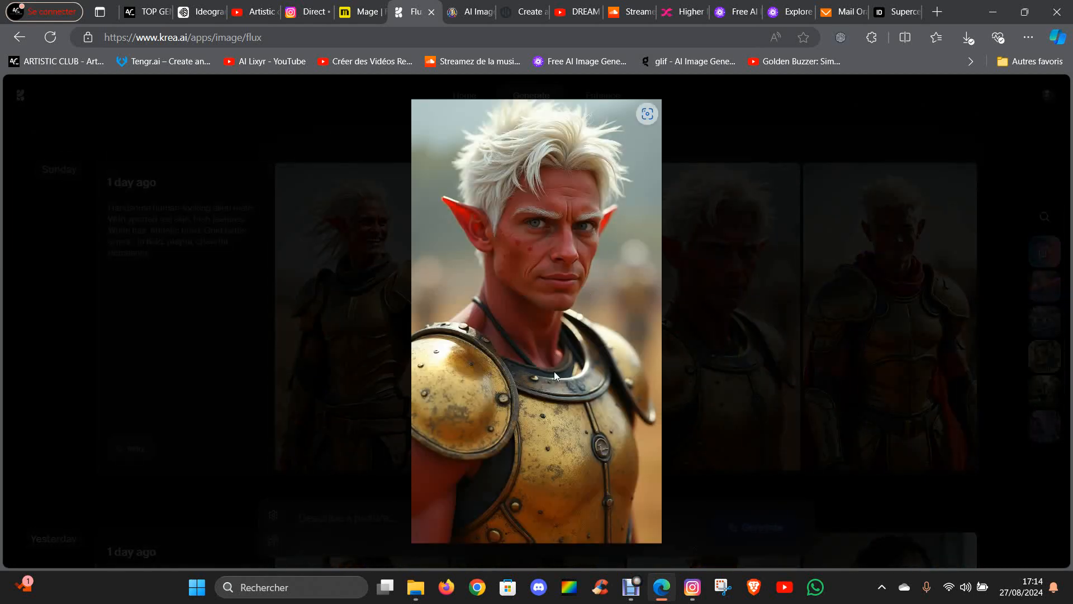
pyautogui.click(794, 333)
pyautogui.click(902, 311)
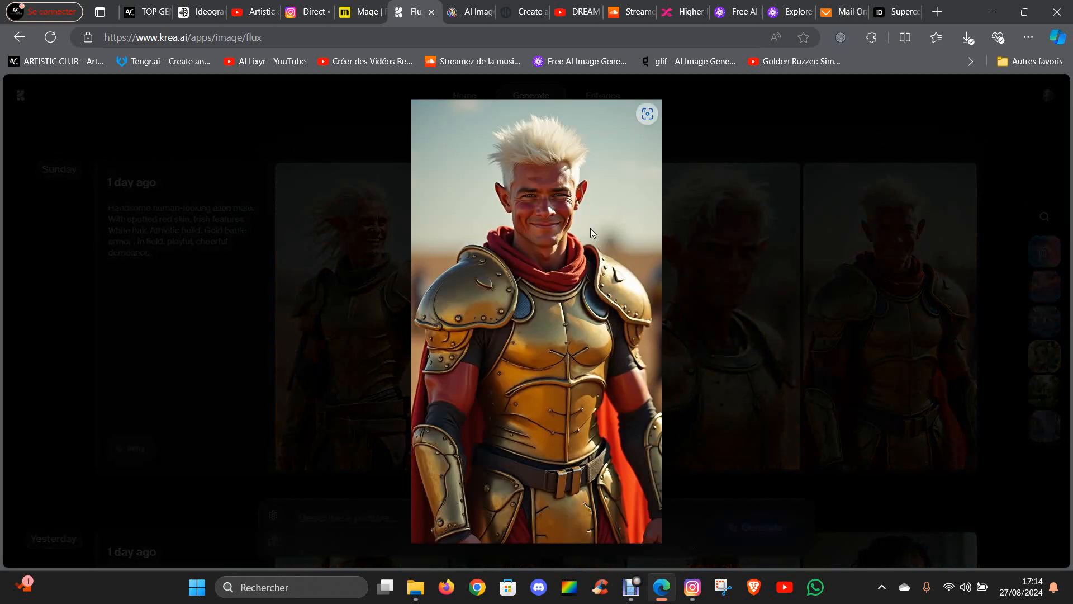
pyautogui.click(839, 317)
# View enlarged the first two portraits of yesterday's first "jacket, futurist, mechanic, silver" generation.
pyautogui.scroll(-4, 506, 246)
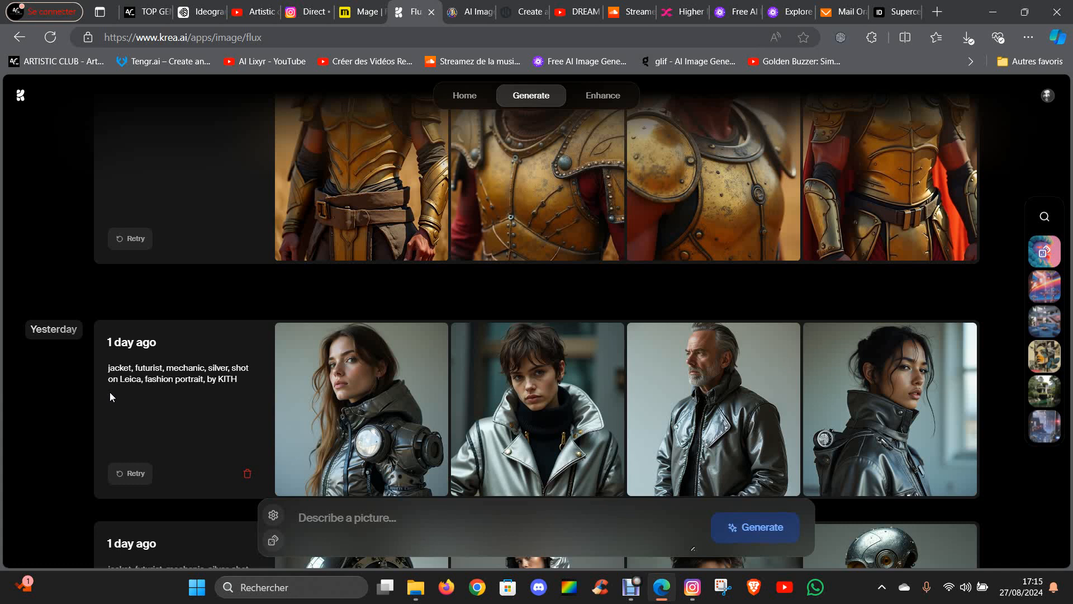
pyautogui.click(355, 377)
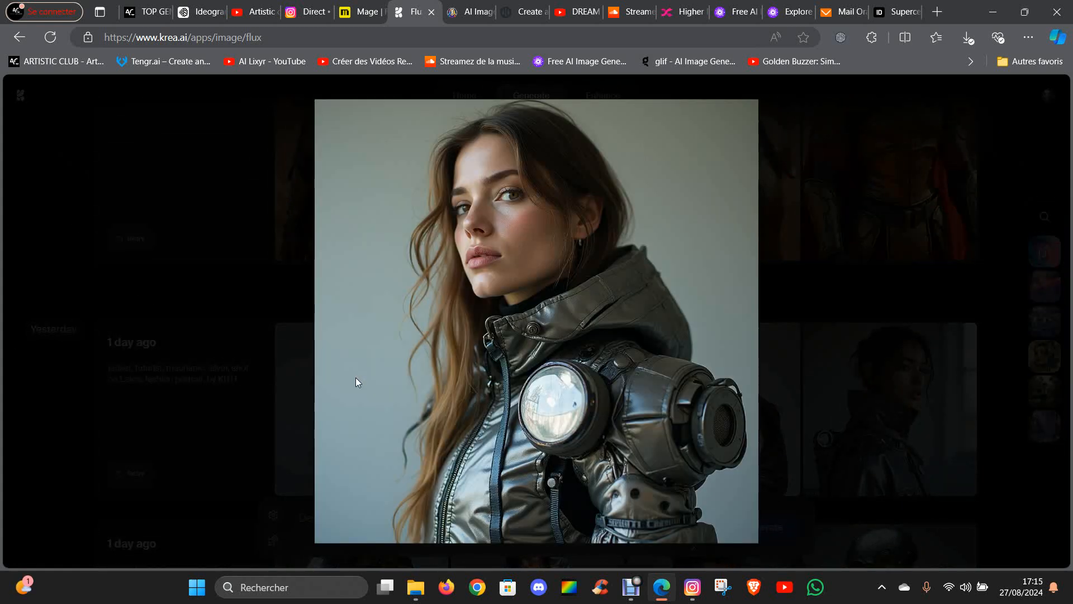
pyautogui.click(882, 340)
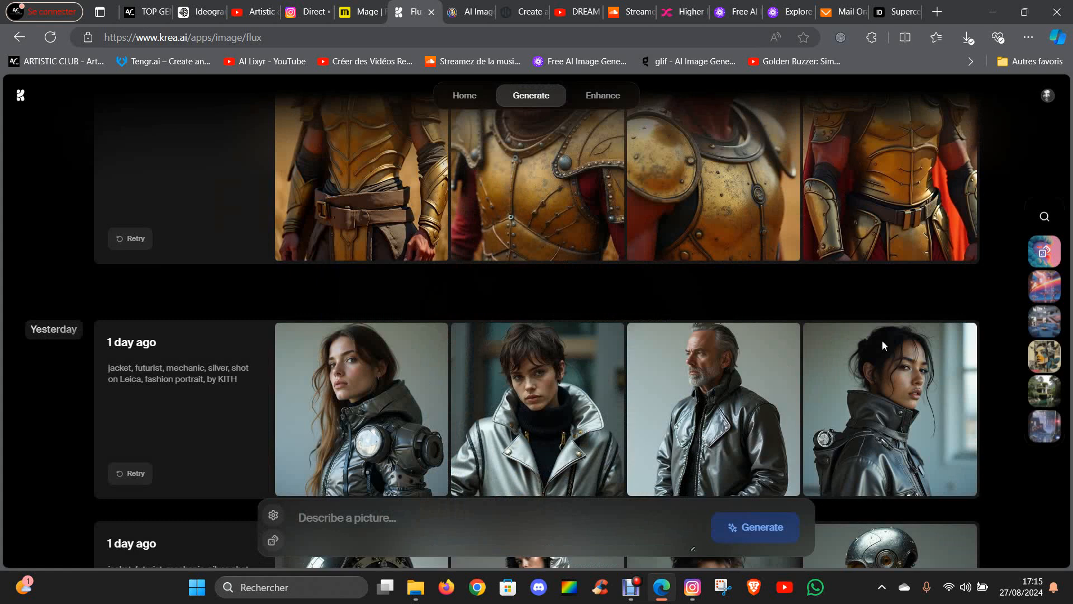
pyautogui.click(539, 408)
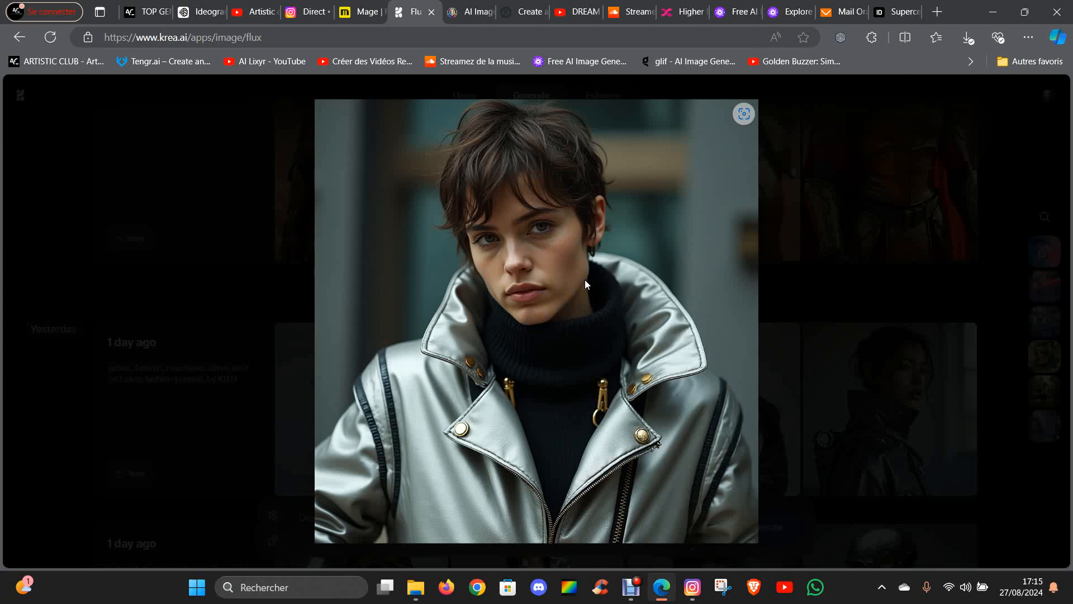
pyautogui.click(820, 357)
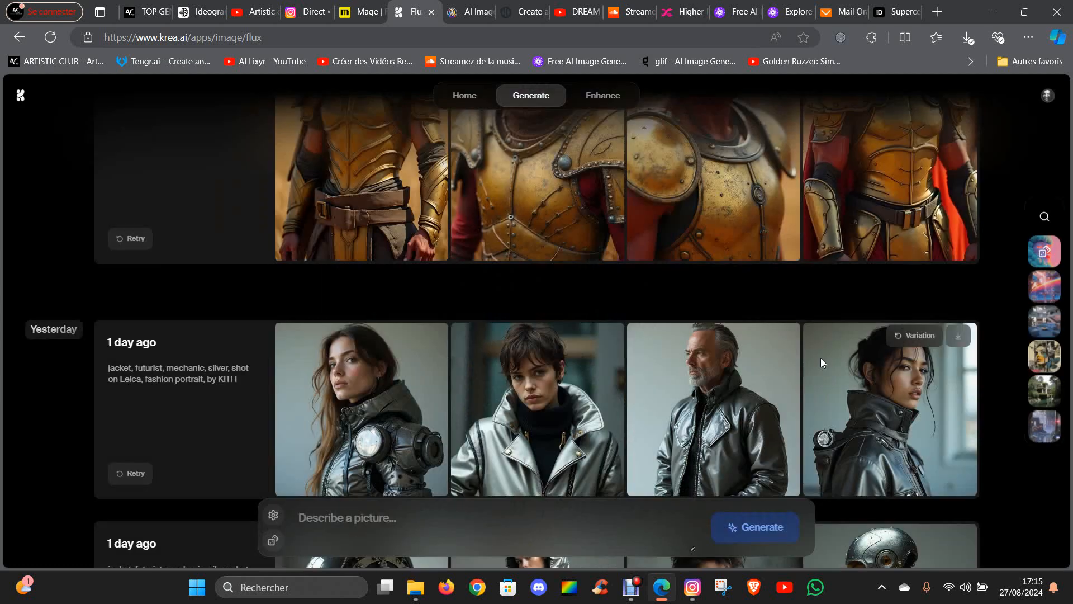
# View enlarged the grey-haired man and the dark-haired woman in yesterday's first silver jacket generation.
pyautogui.click(728, 412)
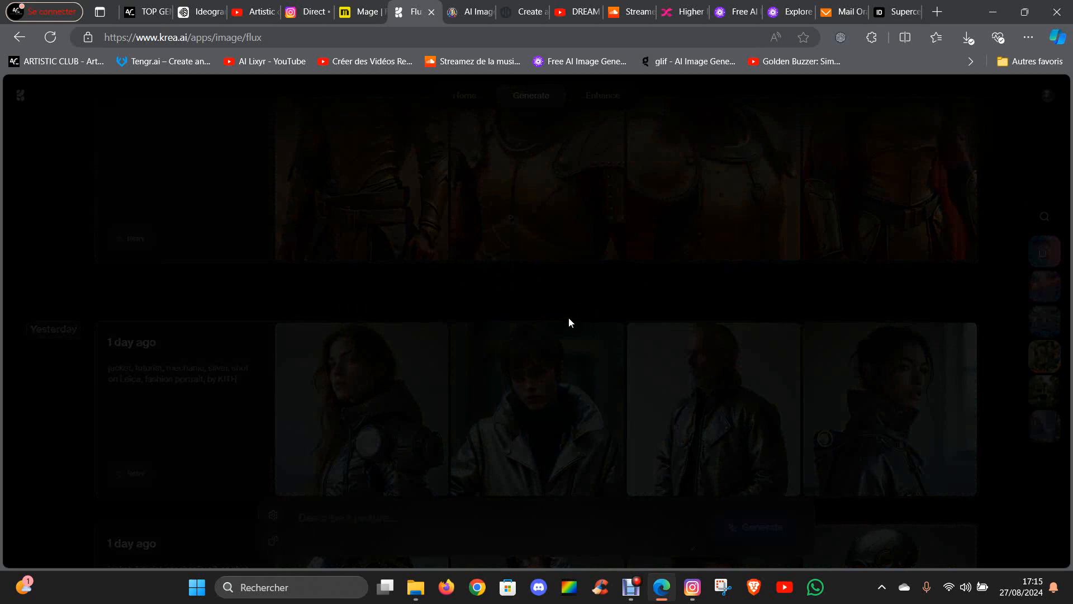
pyautogui.click(715, 401)
pyautogui.click(696, 418)
pyautogui.click(880, 287)
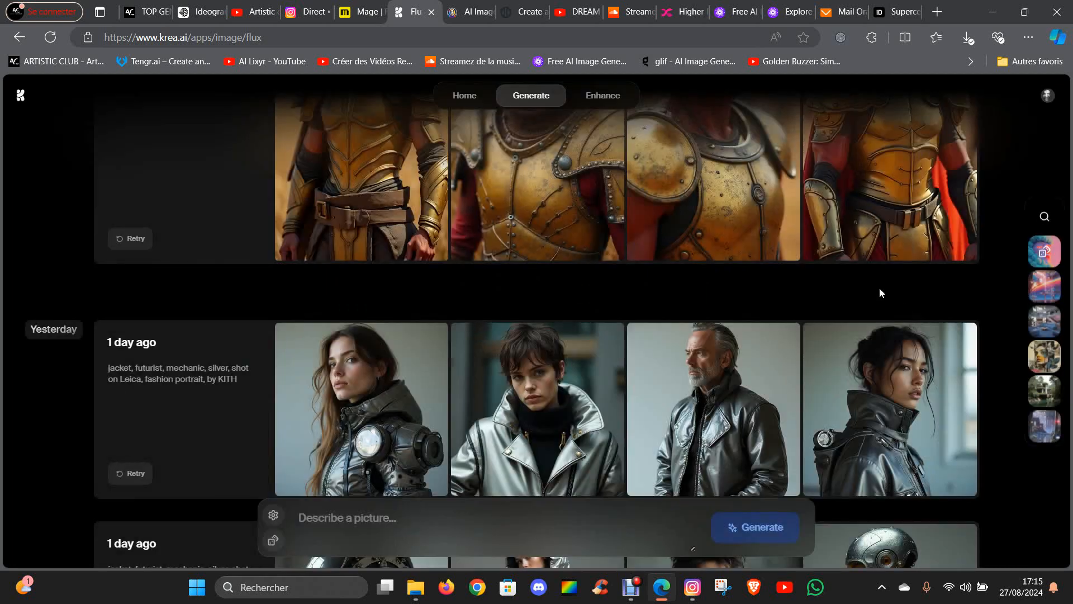
pyautogui.click(898, 474)
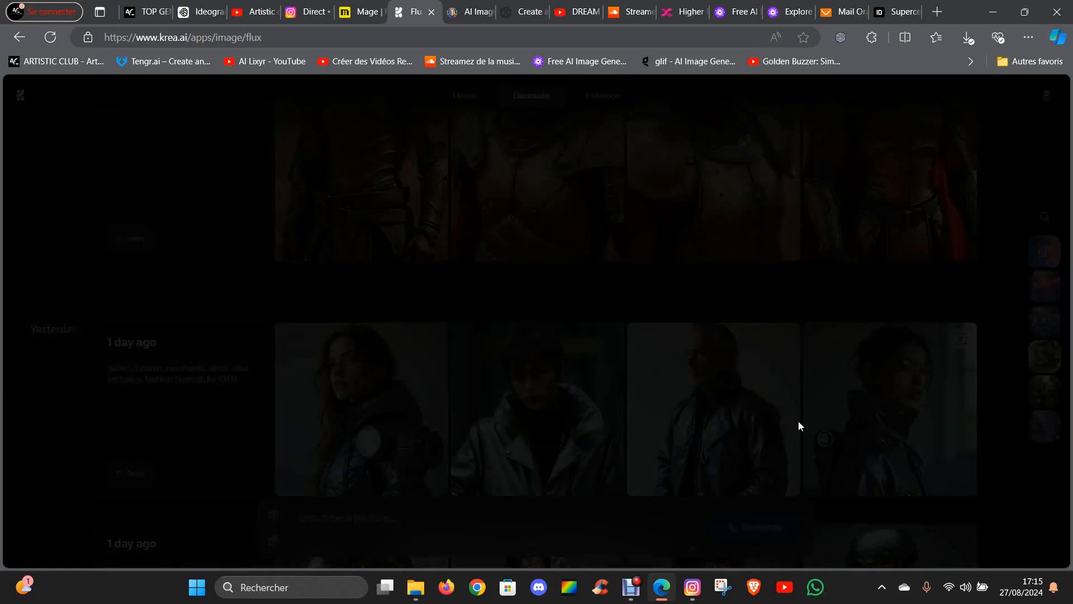
pyautogui.click(608, 304)
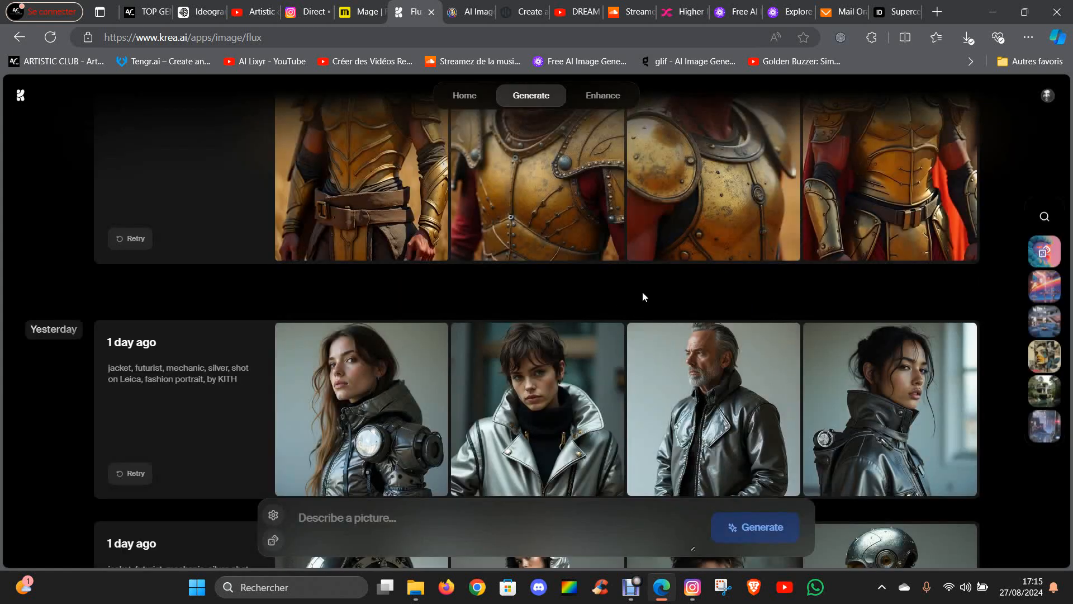
pyautogui.click(904, 430)
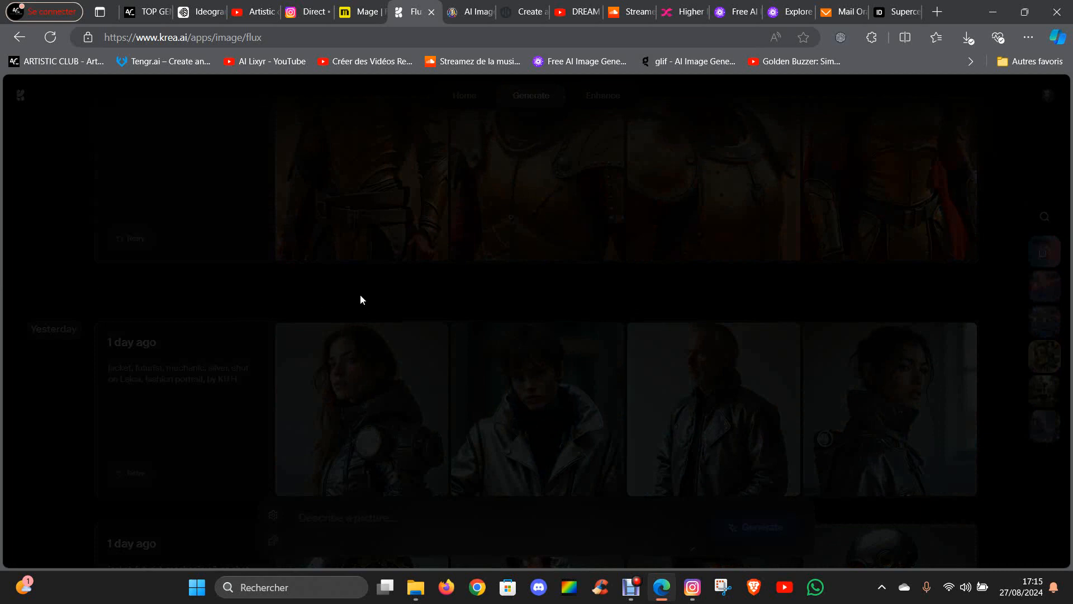
pyautogui.click(929, 451)
# View enlarged the helmeted woman, the hooded figure and the curly-haired man in yesterday's second jacket generation.
pyautogui.scroll(-6, 930, 451)
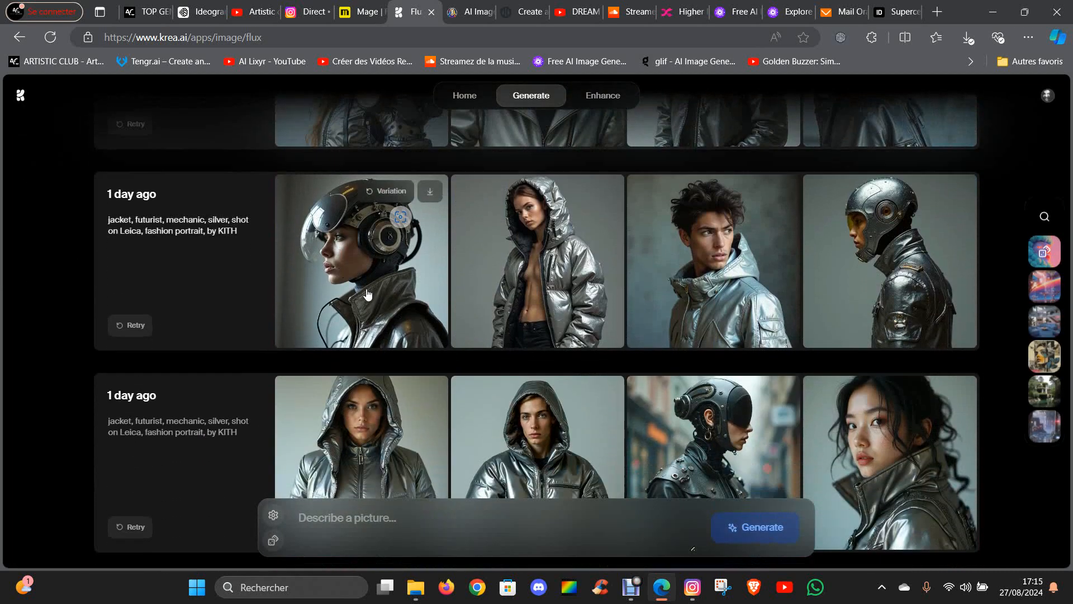
pyautogui.click(367, 295)
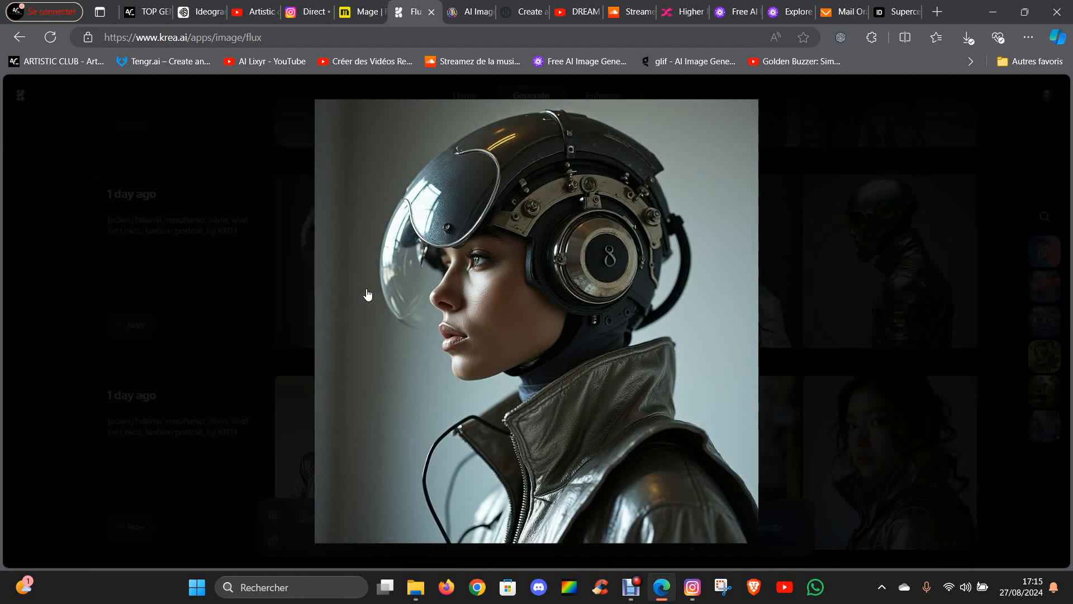
pyautogui.click(891, 377)
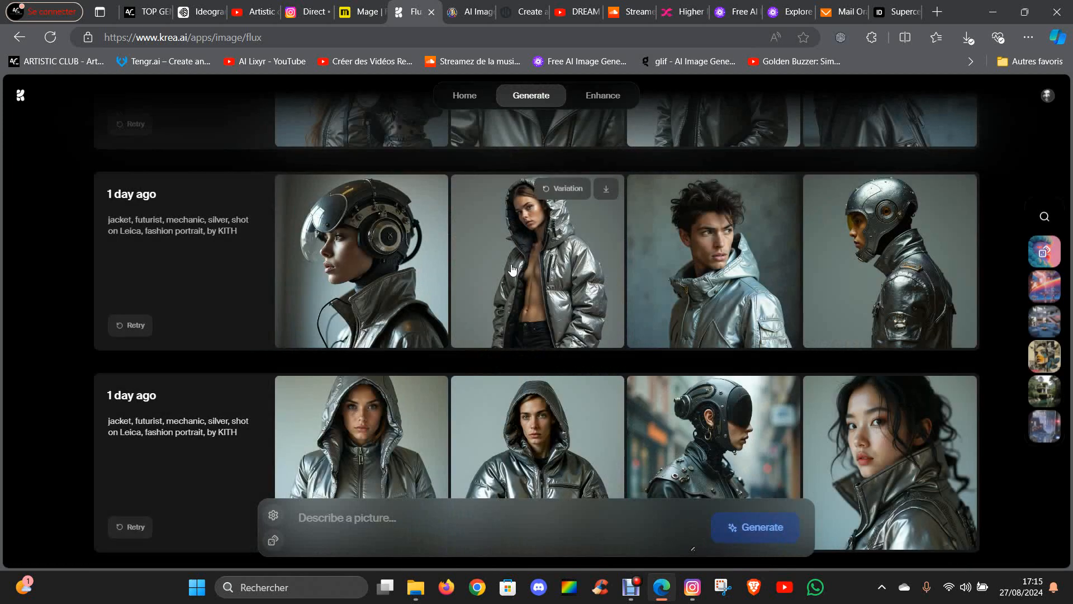
pyautogui.click(547, 277)
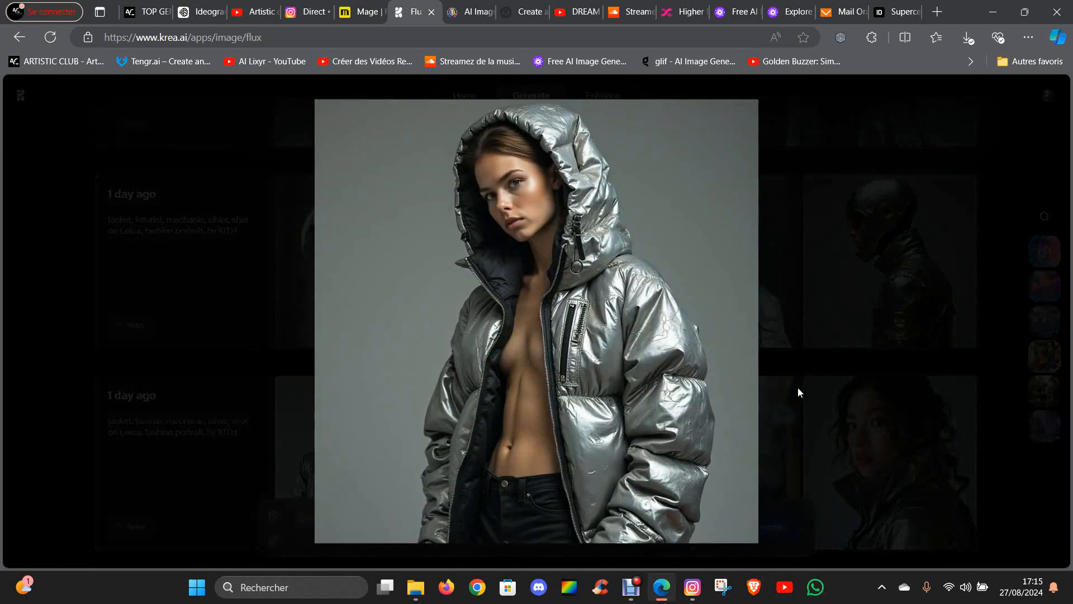
pyautogui.click(816, 382)
pyautogui.click(723, 295)
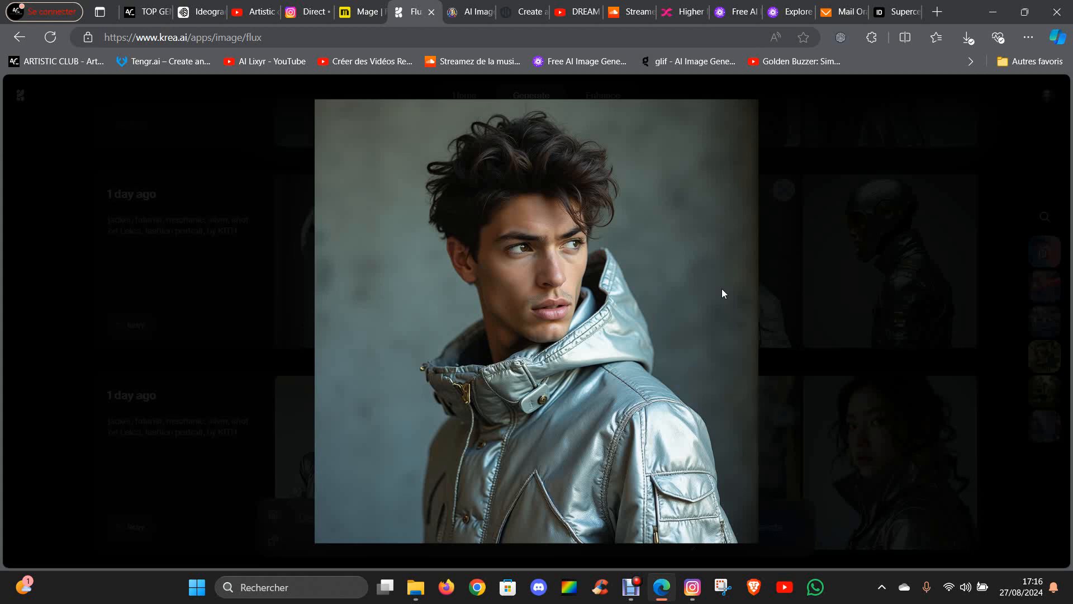
pyautogui.click(850, 424)
# View enlarged the hooded woman portrait in yesterday's last silver jacket generation.
pyautogui.scroll(-1, 805, 285)
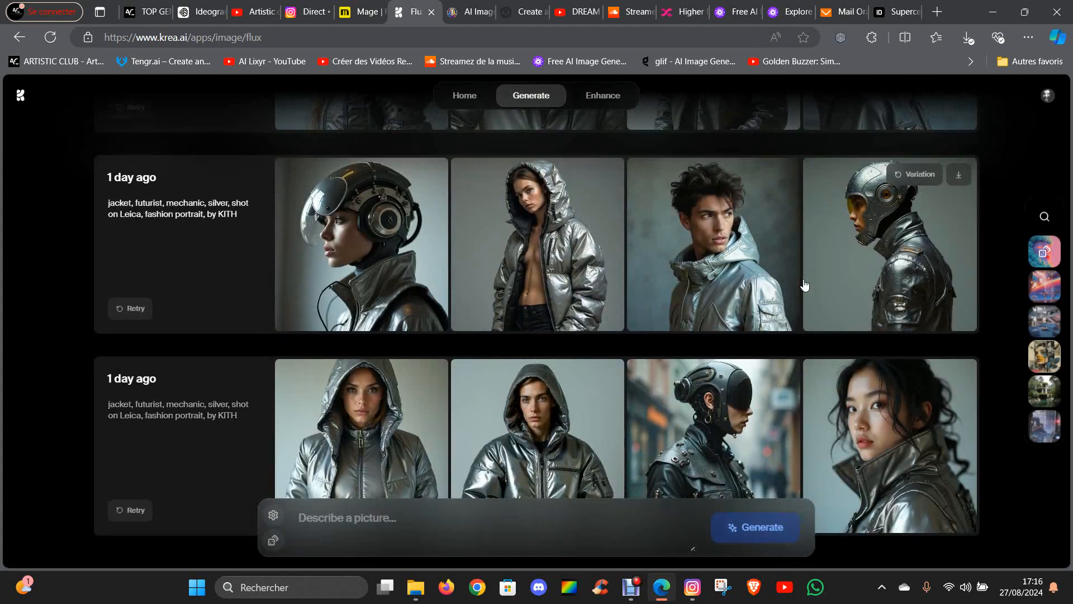
pyautogui.scroll(-1, 805, 285)
pyautogui.click(362, 390)
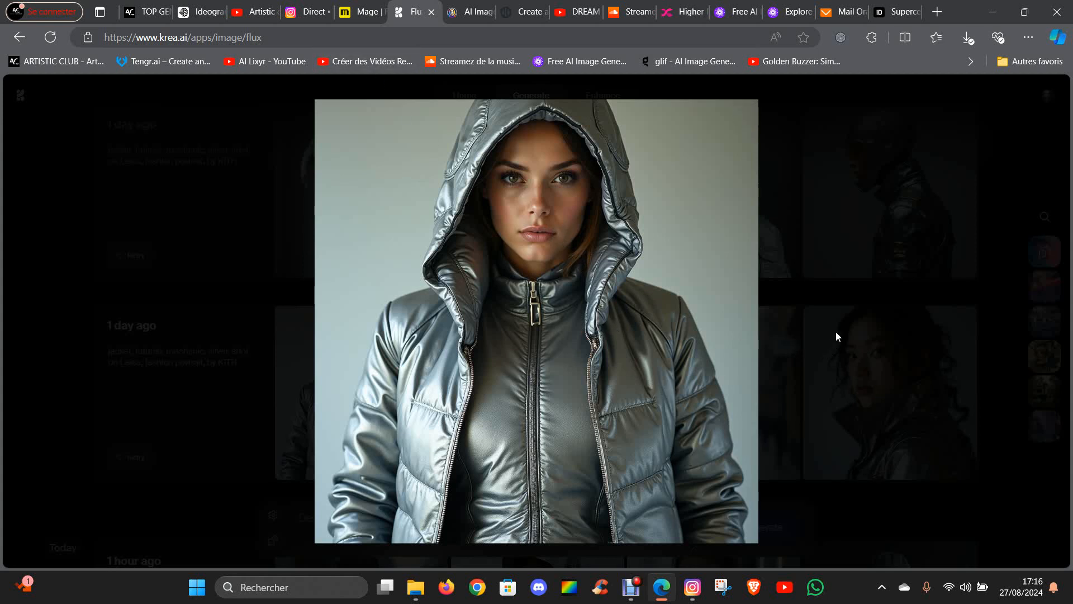
pyautogui.click(810, 330)
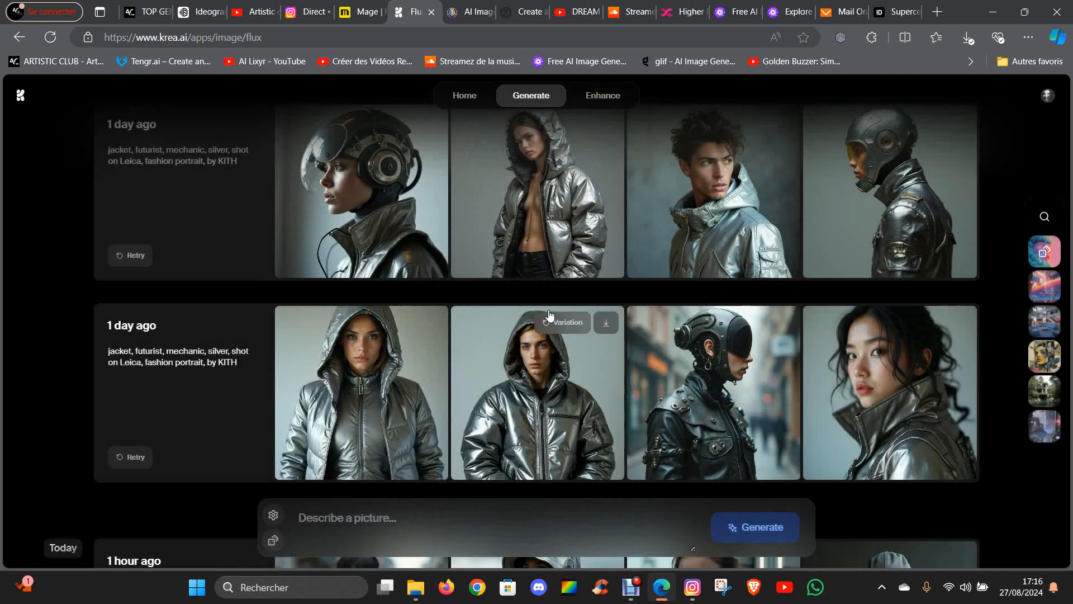
# View enlarged the portrait of the man in a flat cap from today's jacket generation.
pyautogui.scroll(-3, 537, 330)
pyautogui.scroll(-1, 535, 330)
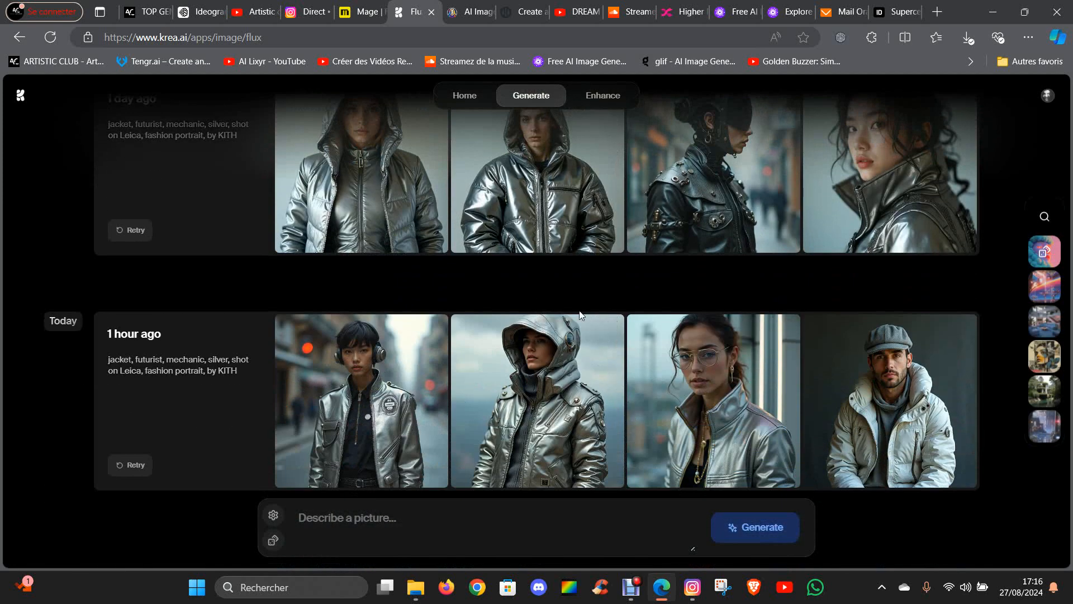
pyautogui.click(917, 430)
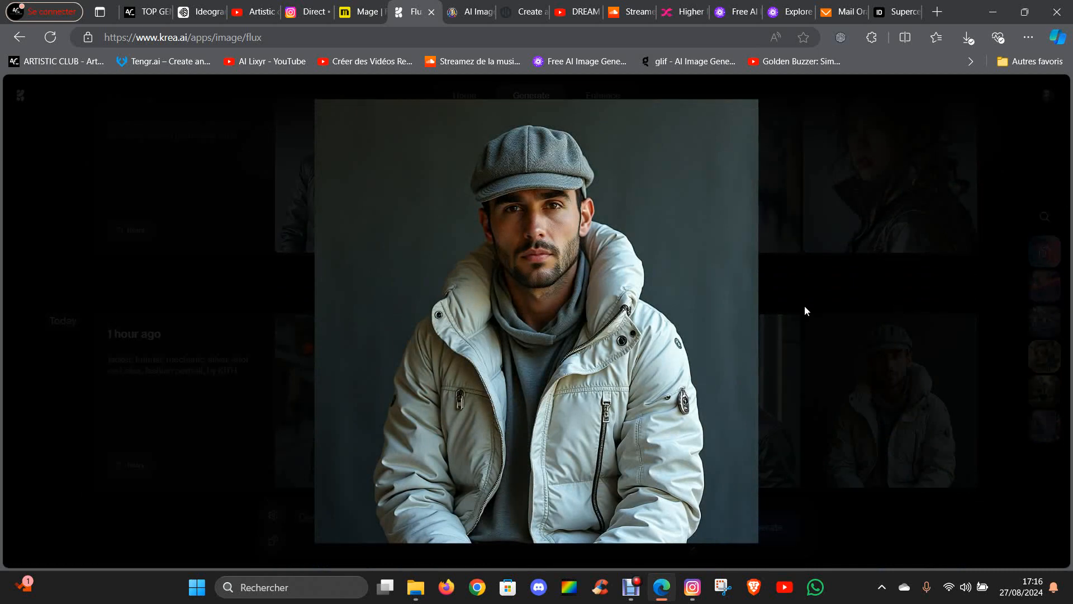
pyautogui.click(941, 356)
pyautogui.scroll(-15, 379, 220)
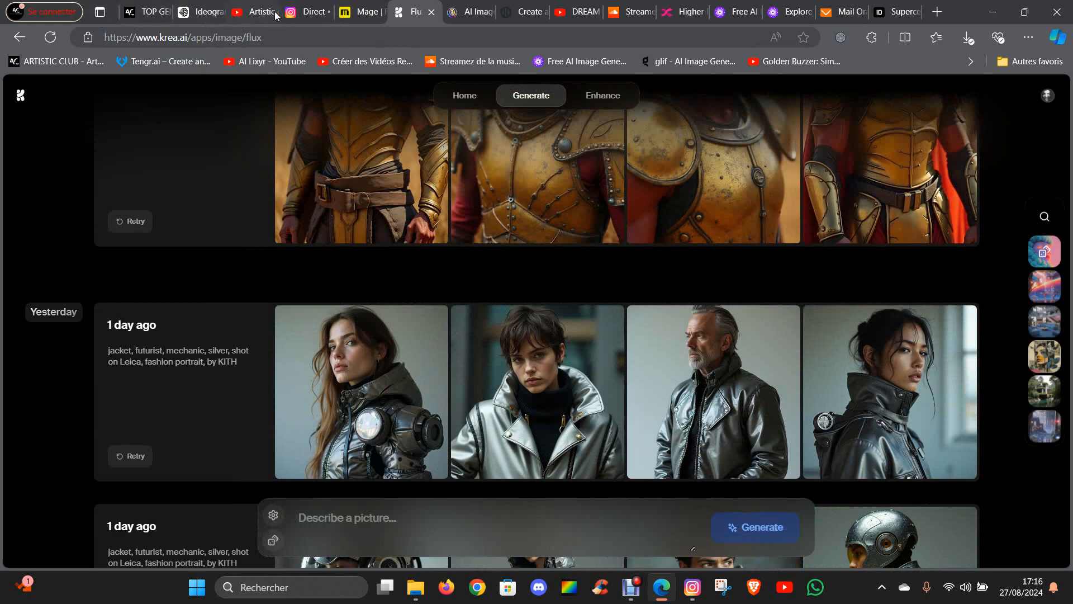
# Switch to Leonardo.Ai and browse its generation history down to the oldest loaded images.
pyautogui.click(465, 12)
pyautogui.scroll(-20, 484, 279)
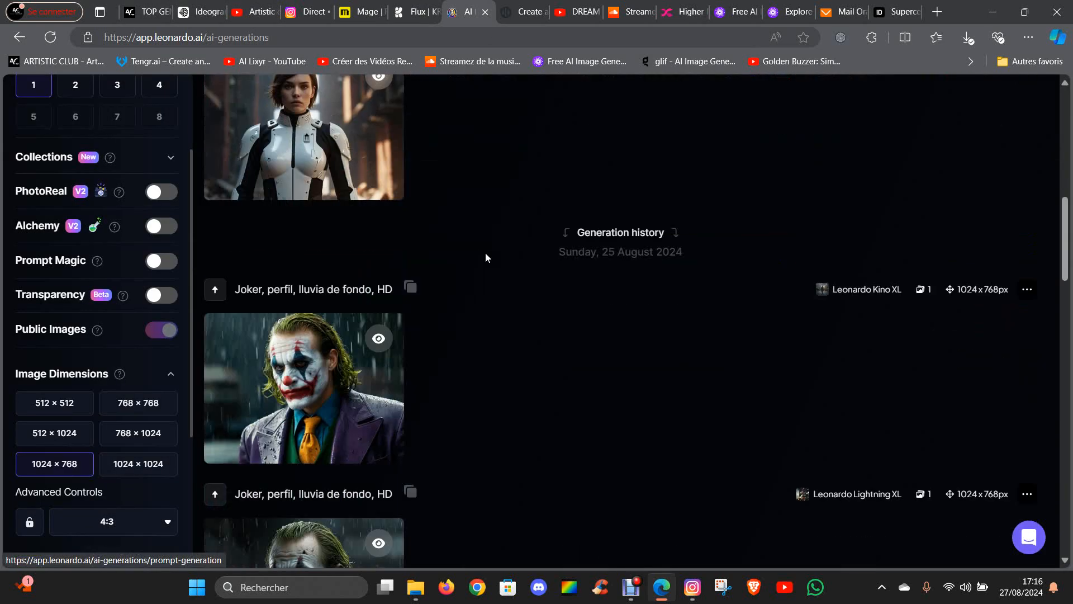
pyautogui.scroll(-5, 539, 305)
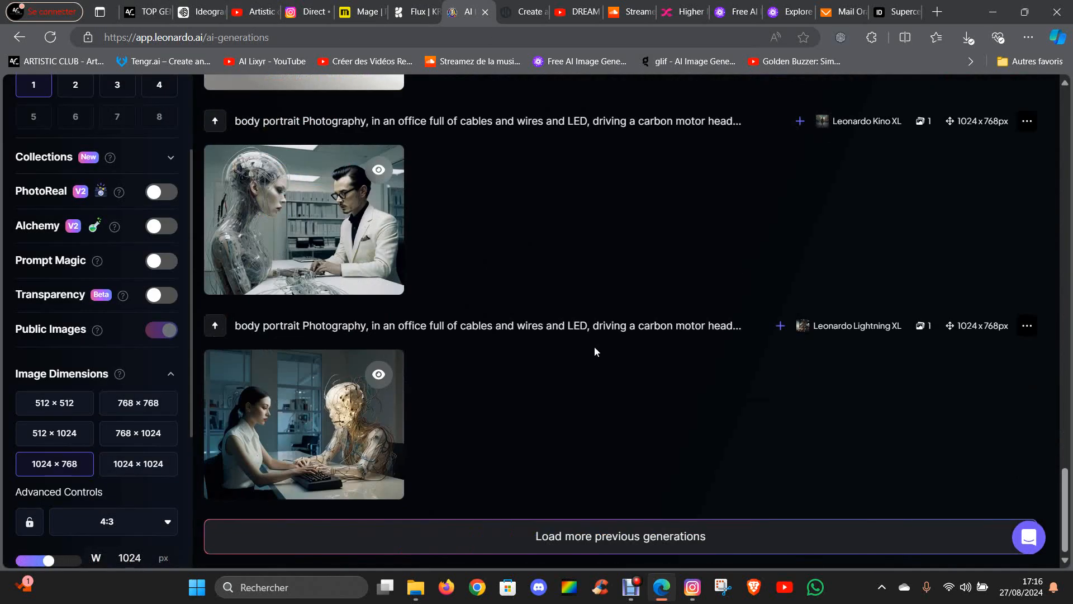
# View enlarged the image of the basketball player in a white headband in the Leonardo.Ai generation history.
pyautogui.scroll(10, 601, 353)
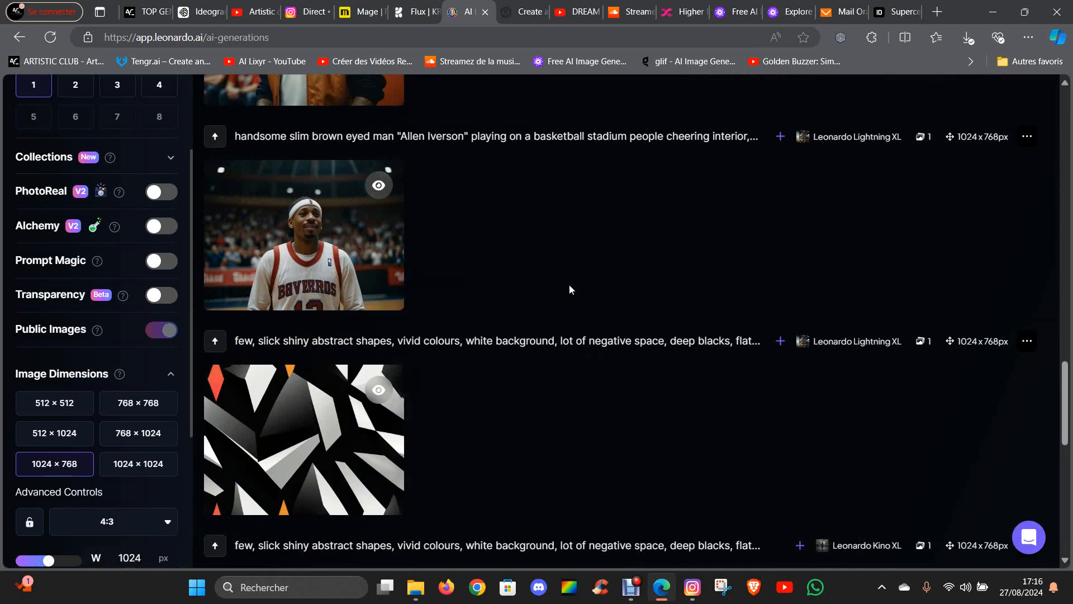
pyautogui.click(307, 212)
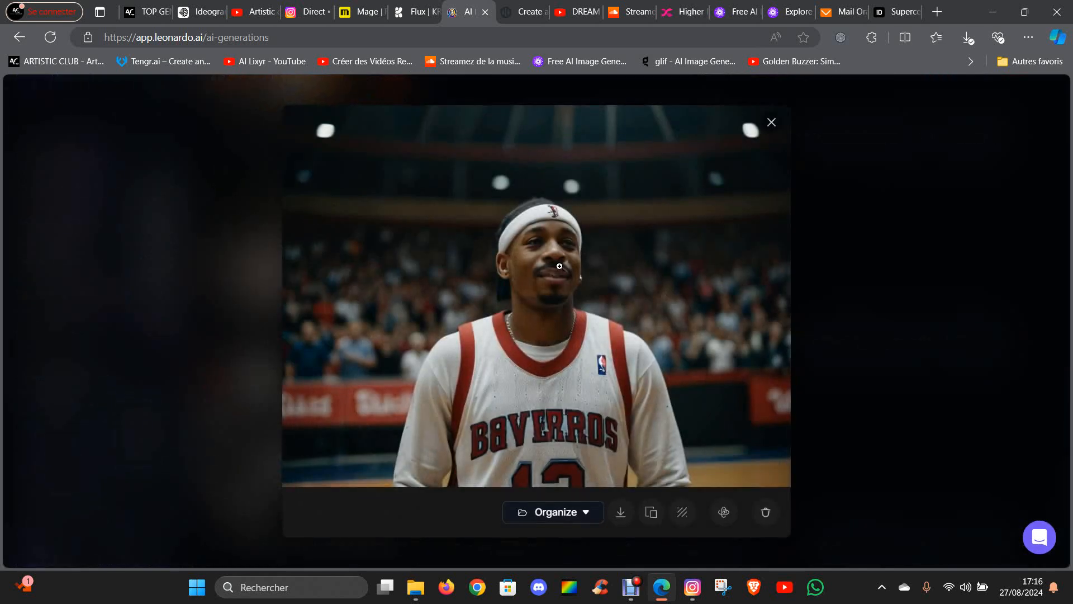
pyautogui.click(1022, 372)
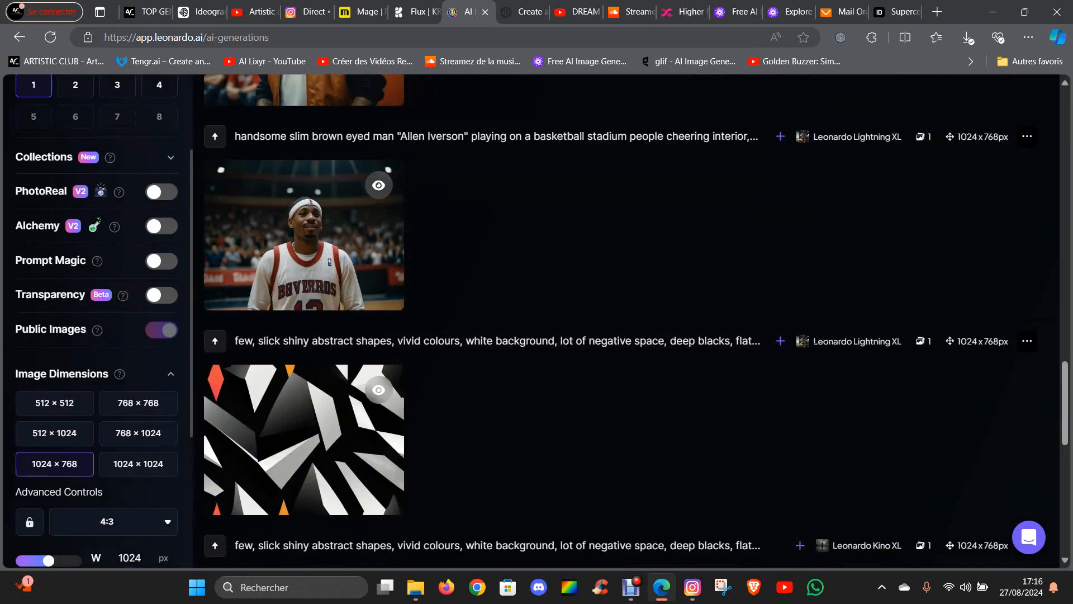
# Copy the full "Allen Iverson" basketball stadium prompt and switch to KREA's Flux generator.
pyautogui.click(783, 140)
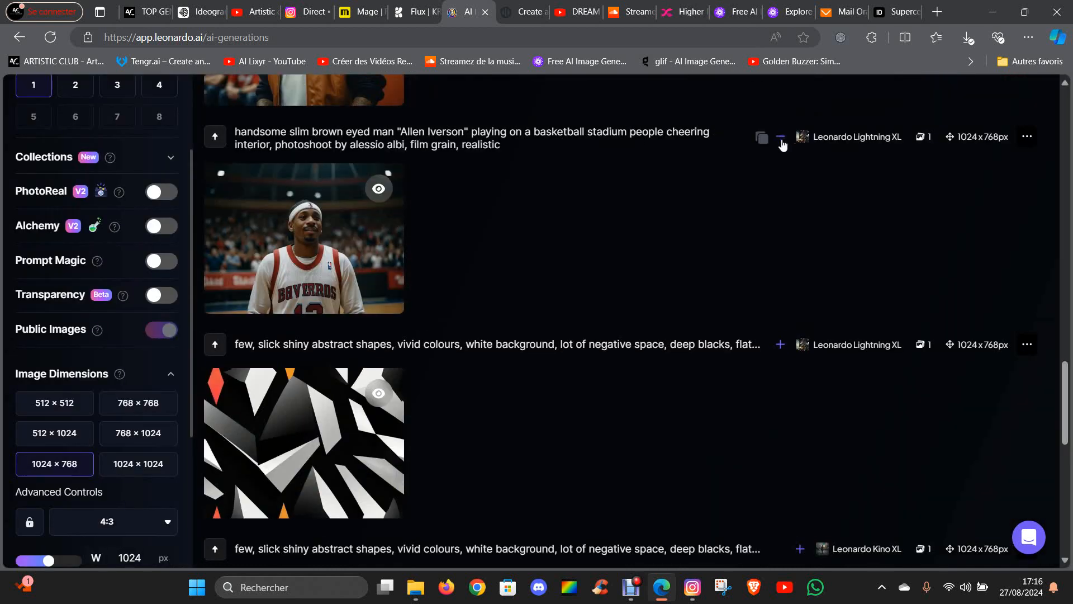
pyautogui.click(763, 140)
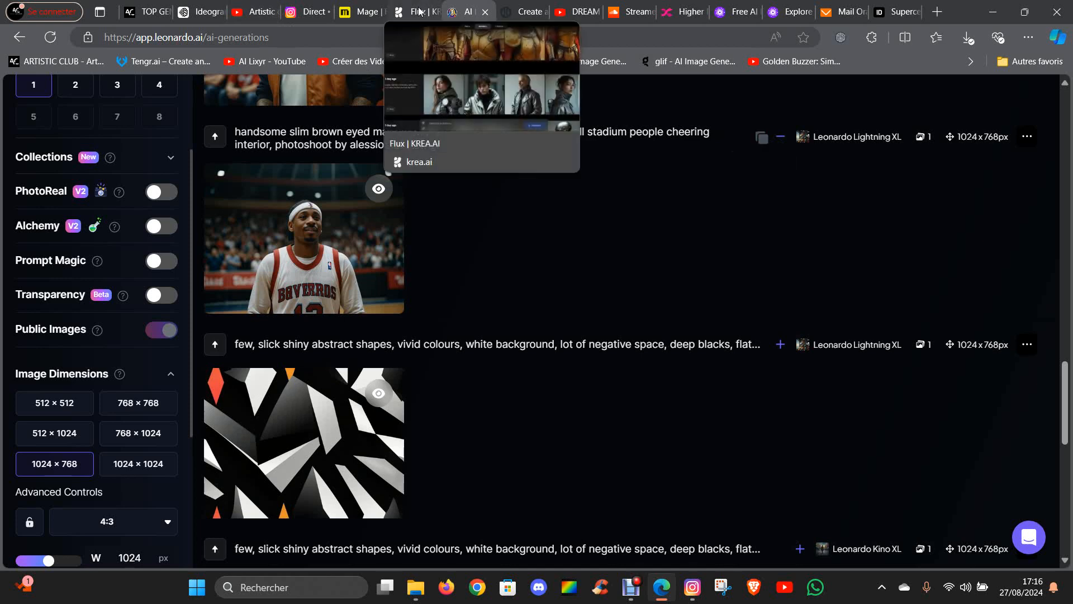
pyautogui.click(396, 13)
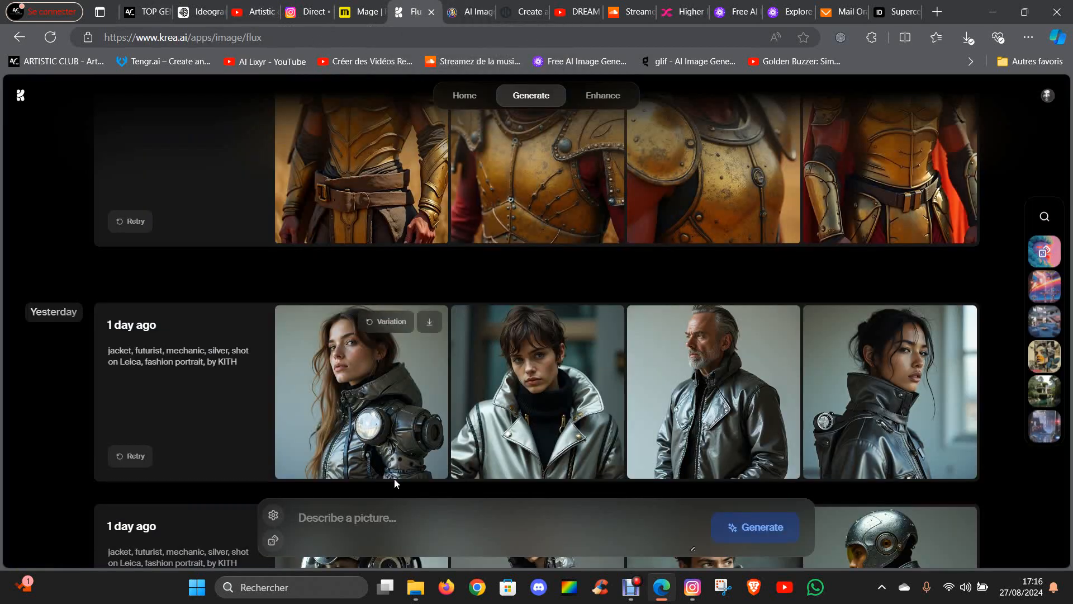
pyautogui.scroll(-6, 372, 481)
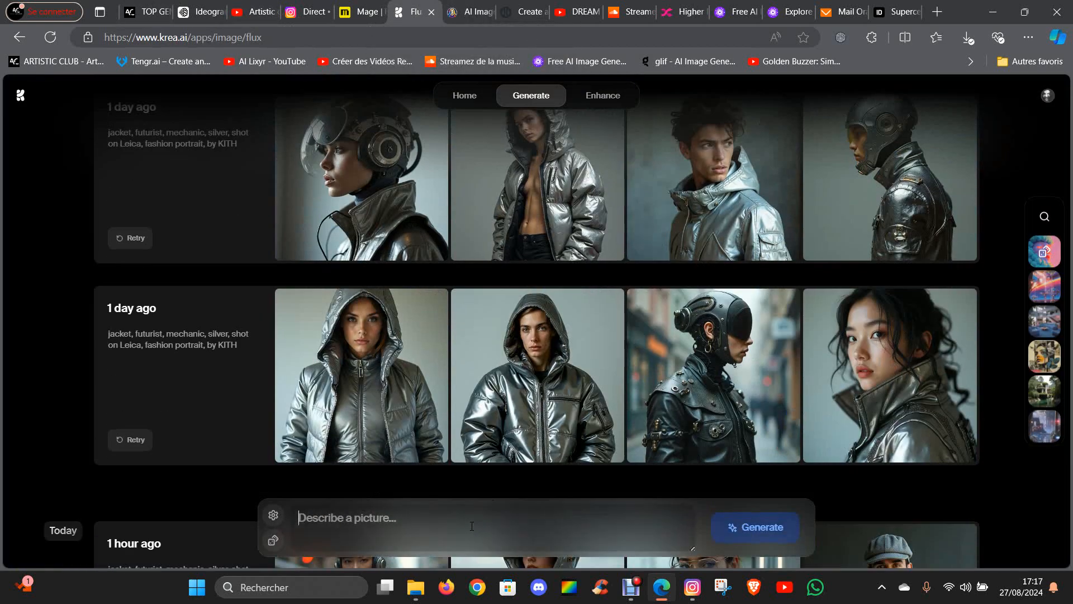
pyautogui.rightClick(472, 525)
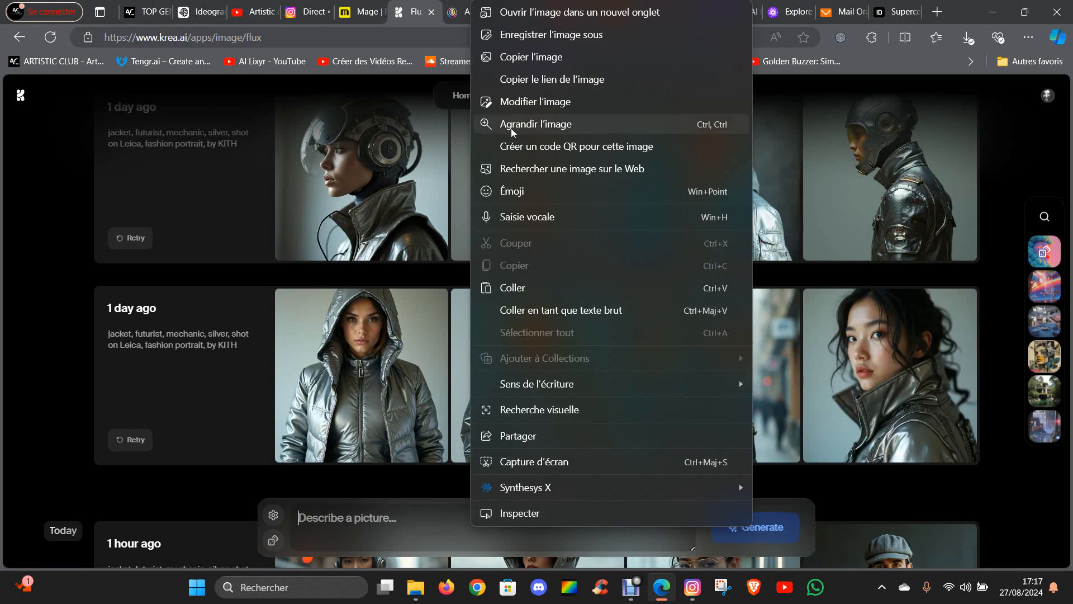
pyautogui.click(511, 295)
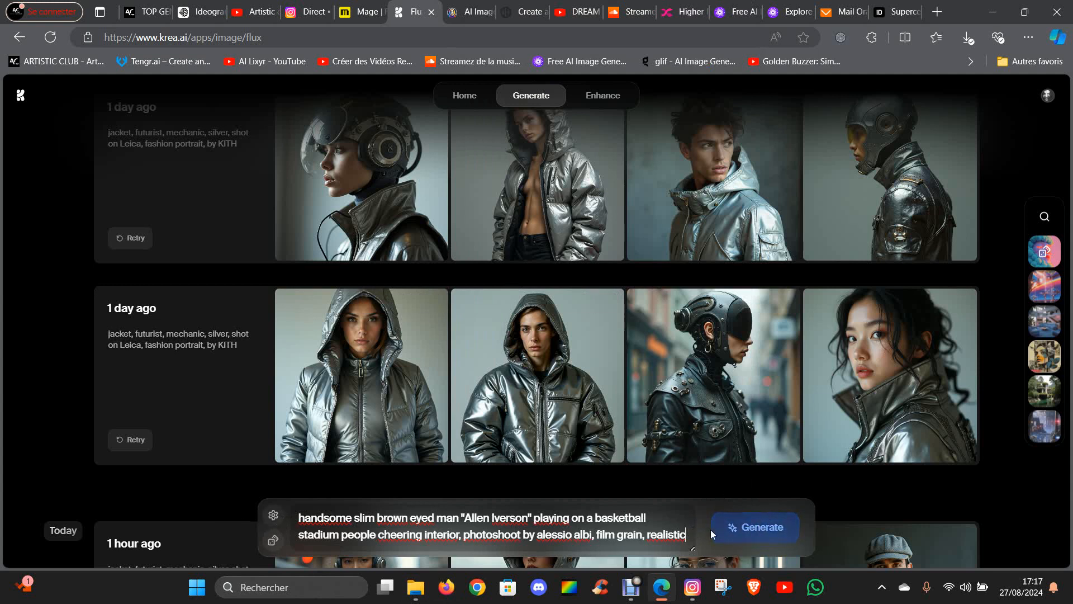
pyautogui.click(1037, 361)
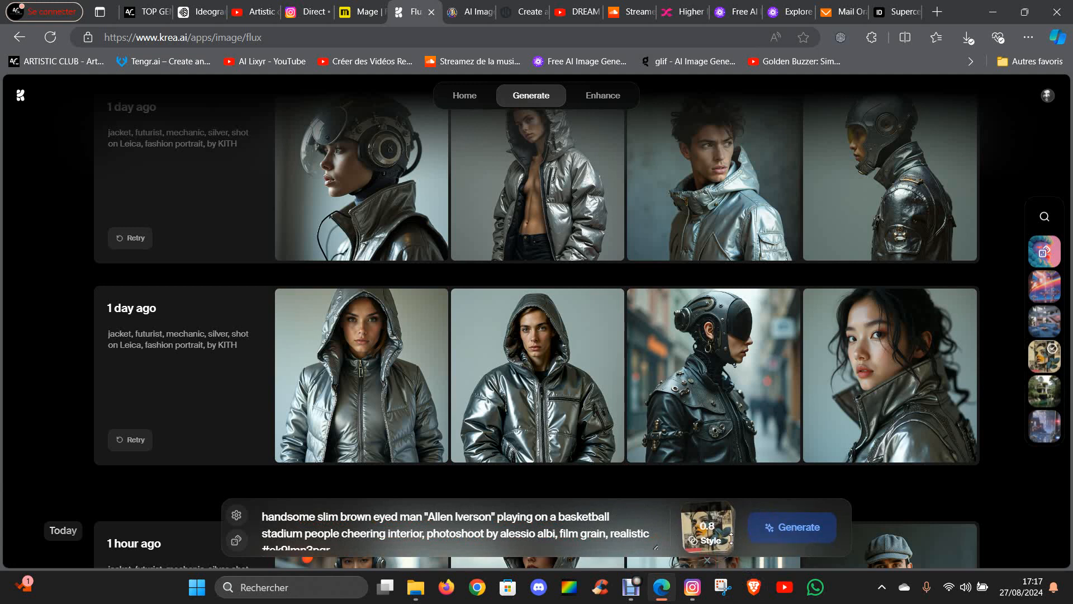
pyautogui.click(20, 37)
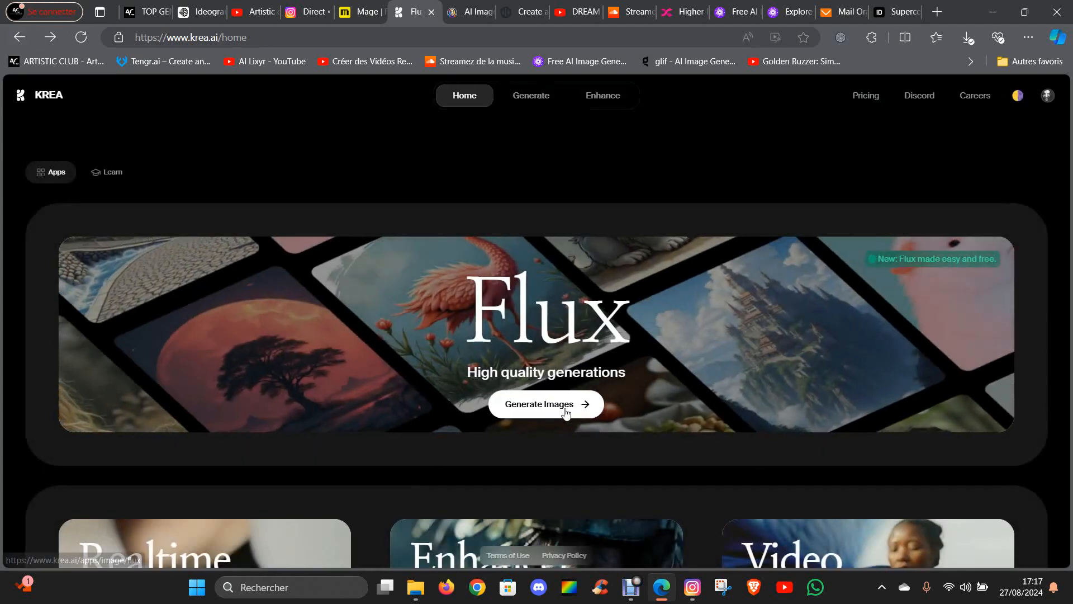
# Open KREA's Flux image generator and generate images from the copied "Allen Iverson" basketball prompt, without a style.
pyautogui.click(559, 403)
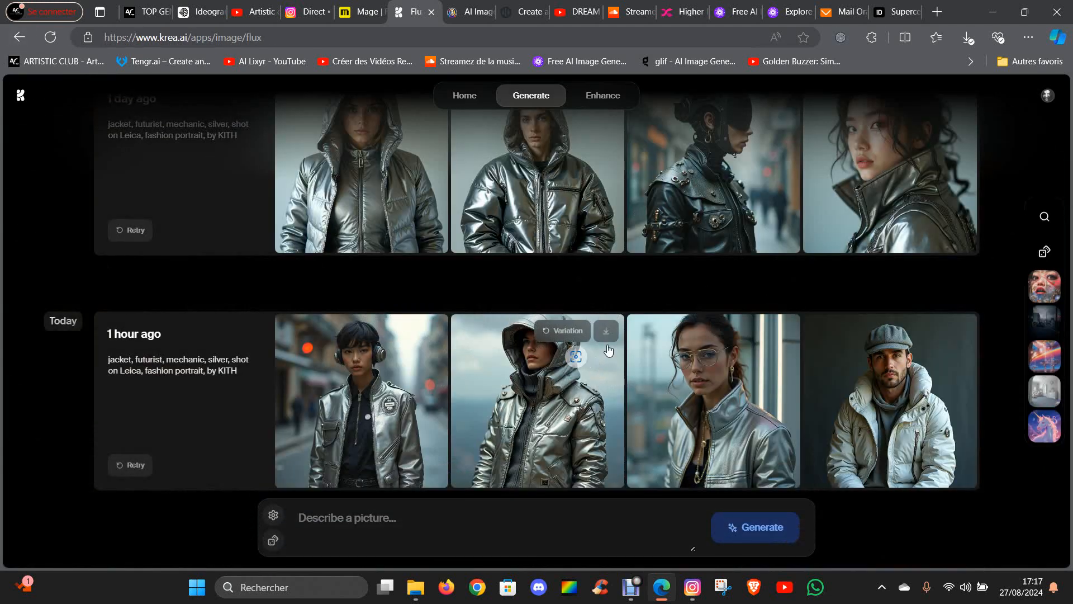
pyautogui.click(302, 518)
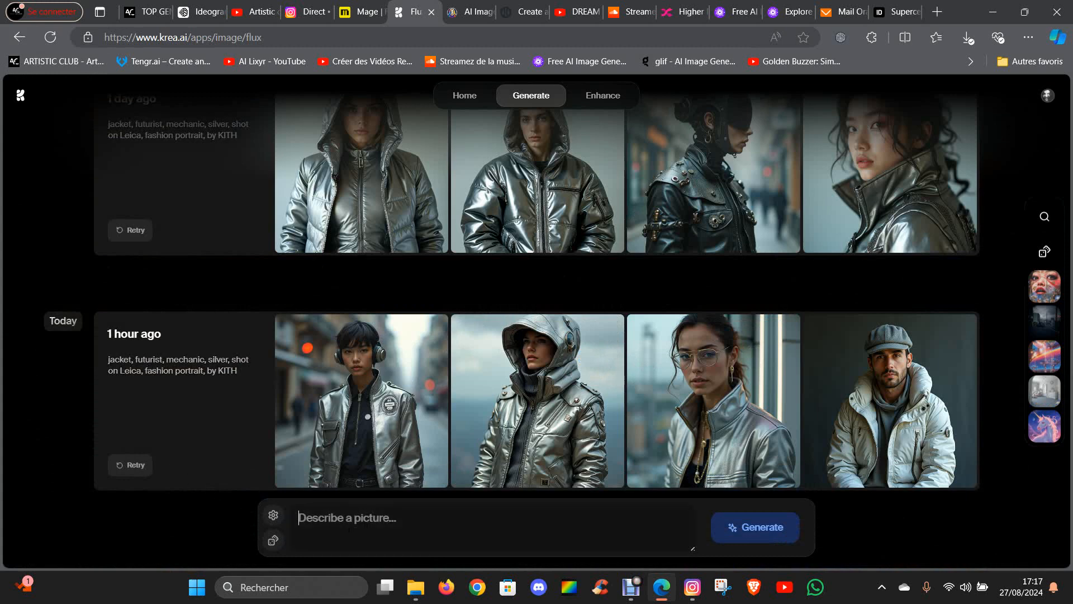
pyautogui.rightClick(489, 517)
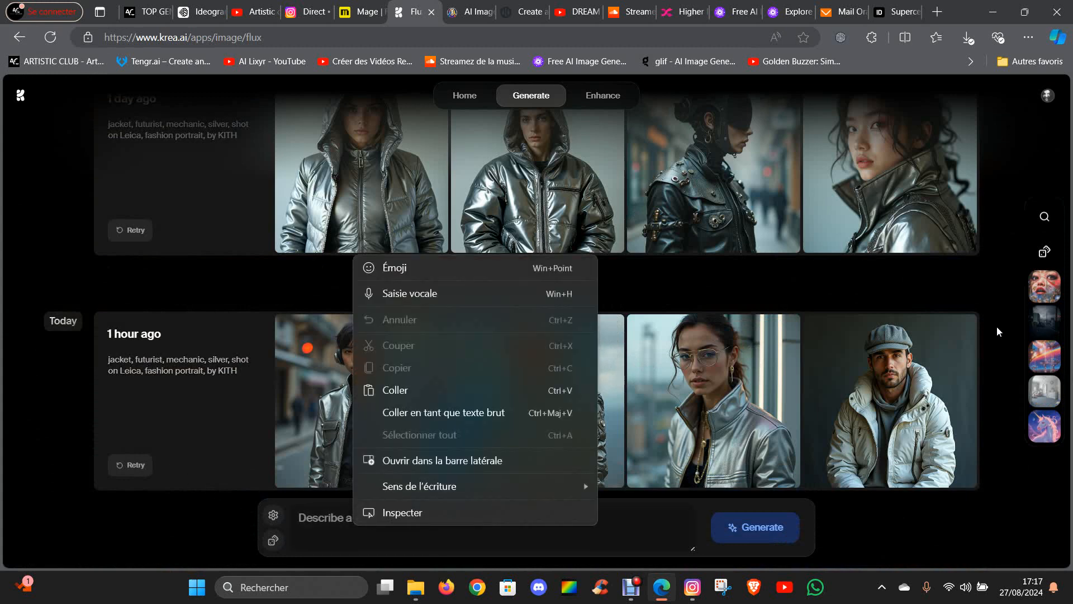
pyautogui.click(418, 390)
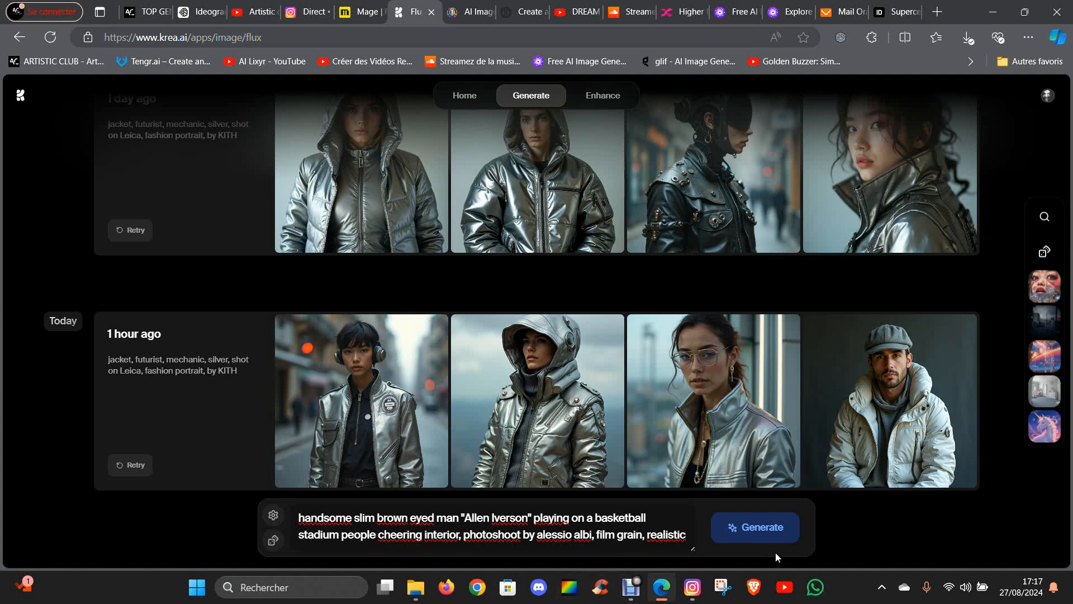
pyautogui.click(762, 525)
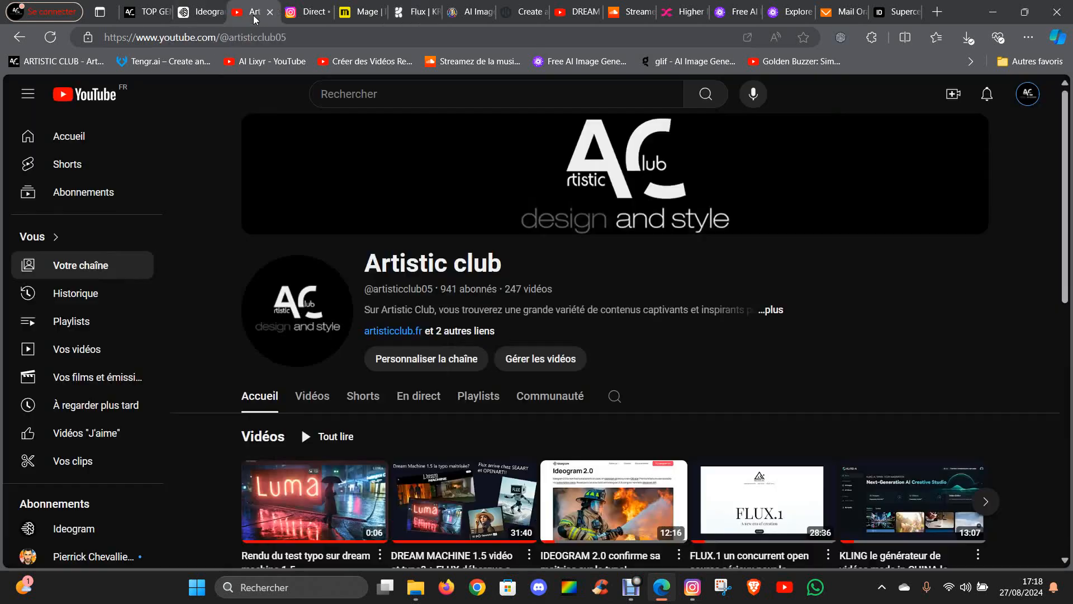
# Switch to the Artistic club YouTube channel and watch the video "Rendu du test typo sur dream machine 1.5", including a replay.
pyautogui.click(254, 11)
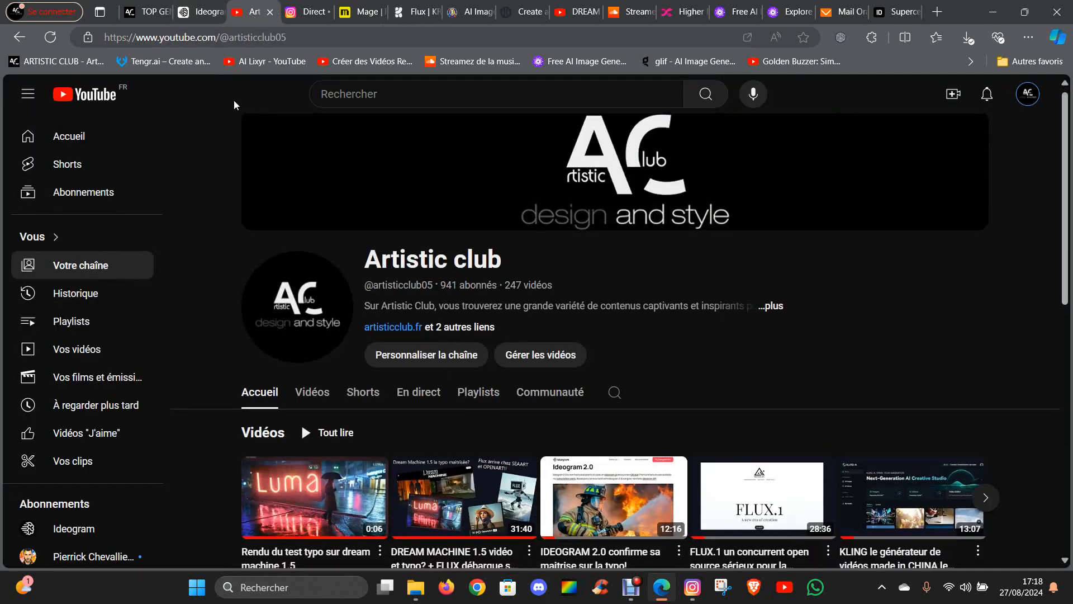
pyautogui.scroll(-3, 593, 453)
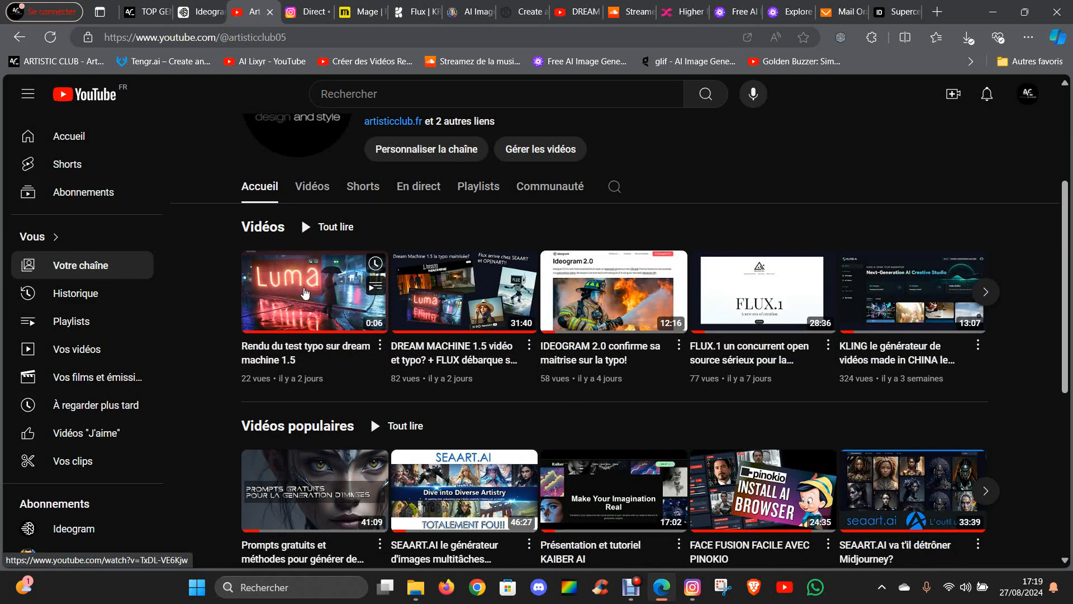
pyautogui.click(295, 289)
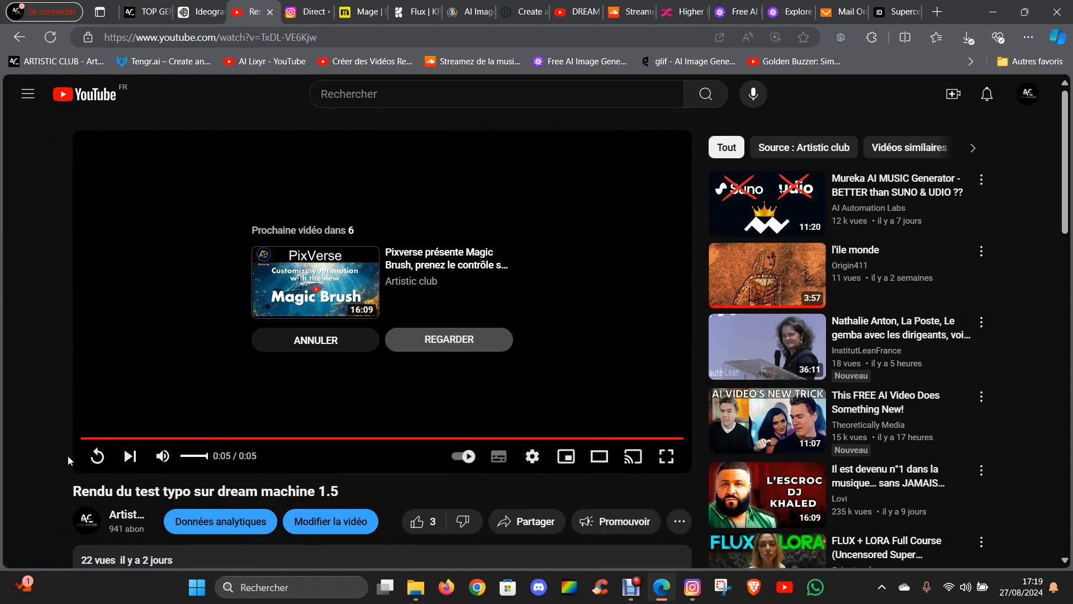
pyautogui.click(97, 455)
pyautogui.click(98, 455)
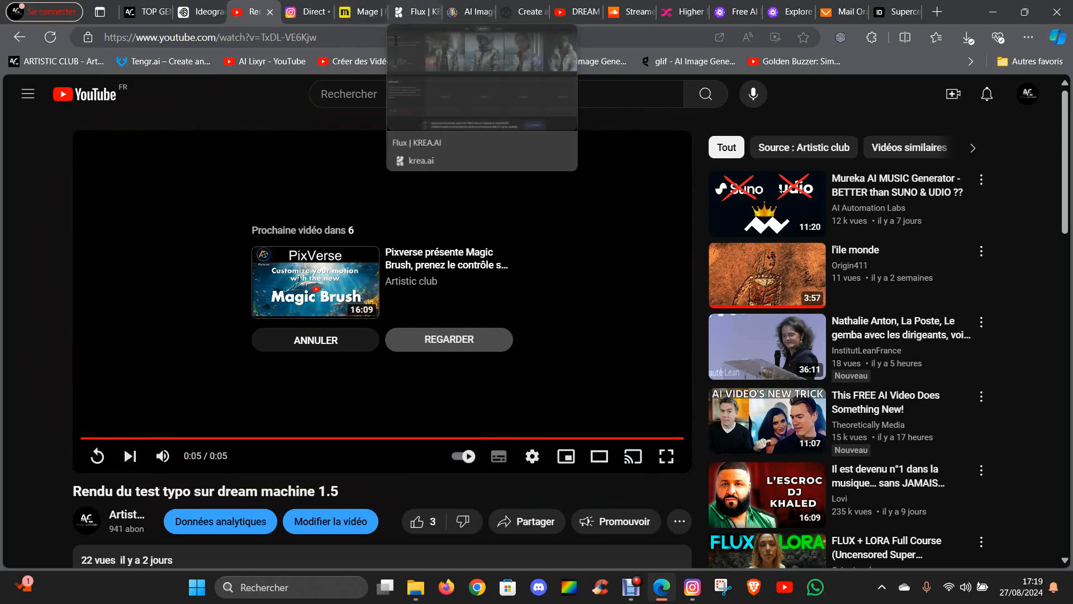
# Check the progress of the basketball generation in KREA and pause the Pixverse video playing on YouTube.
pyautogui.click(413, 12)
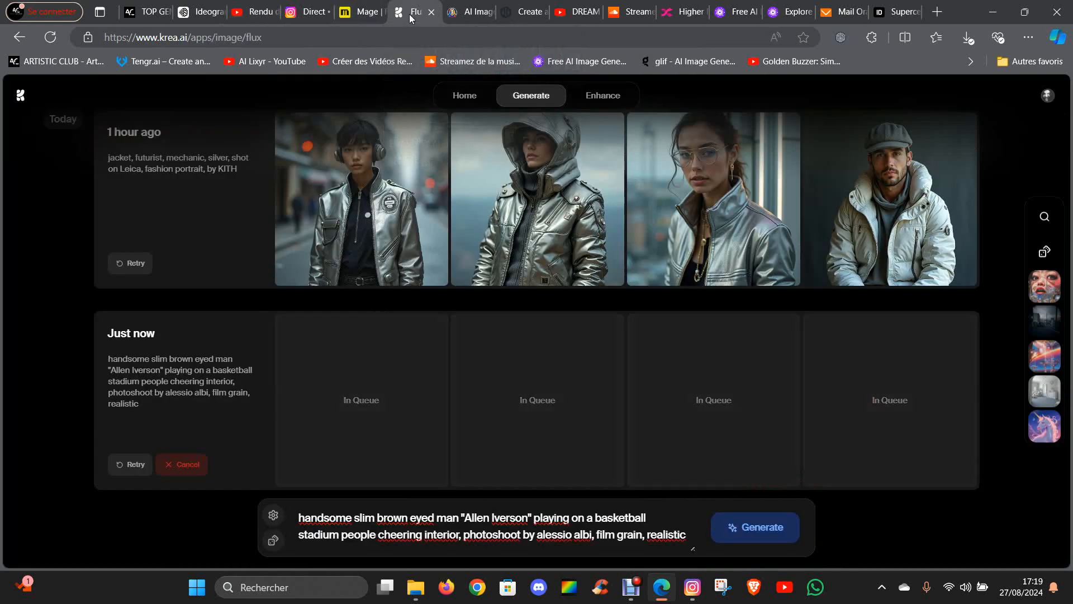
pyautogui.click(267, 19)
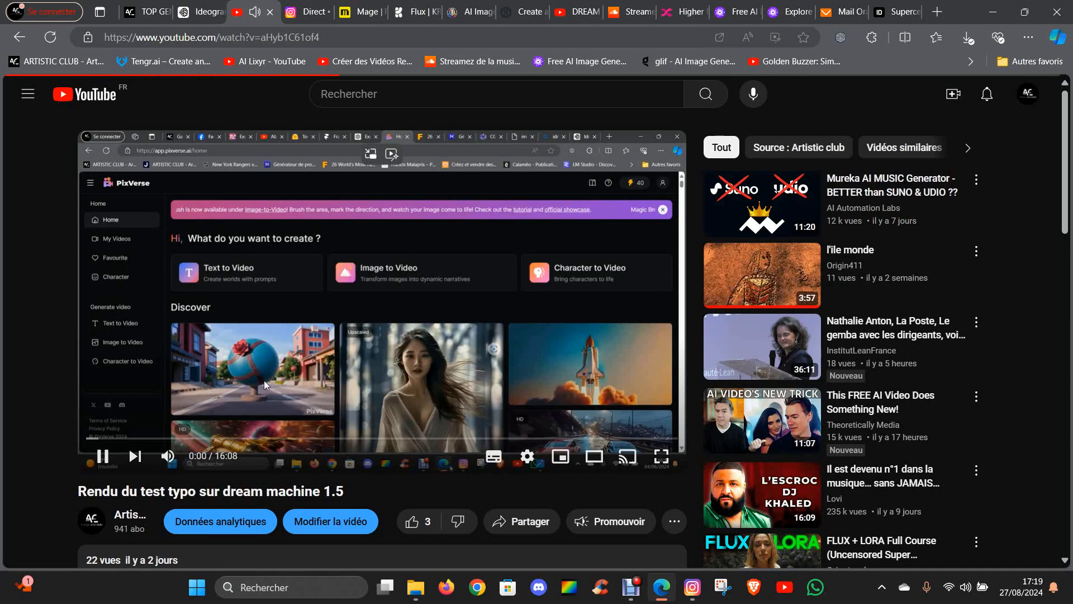
pyautogui.click(103, 456)
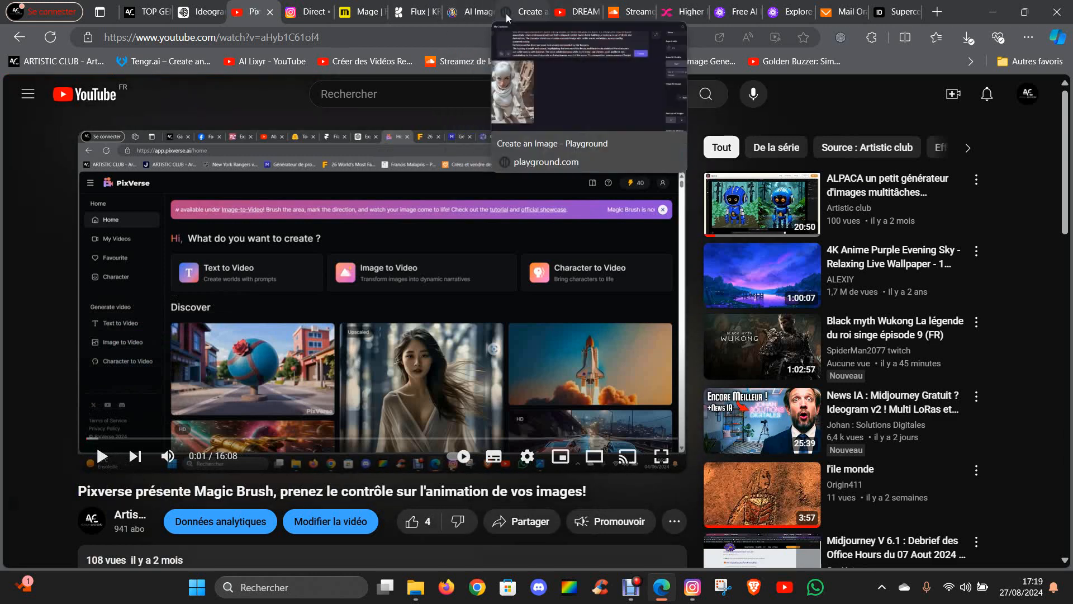
# Return to KREA and view enlarged the basketball images of the players wearing numbers 34 and 12.
pyautogui.click(409, 13)
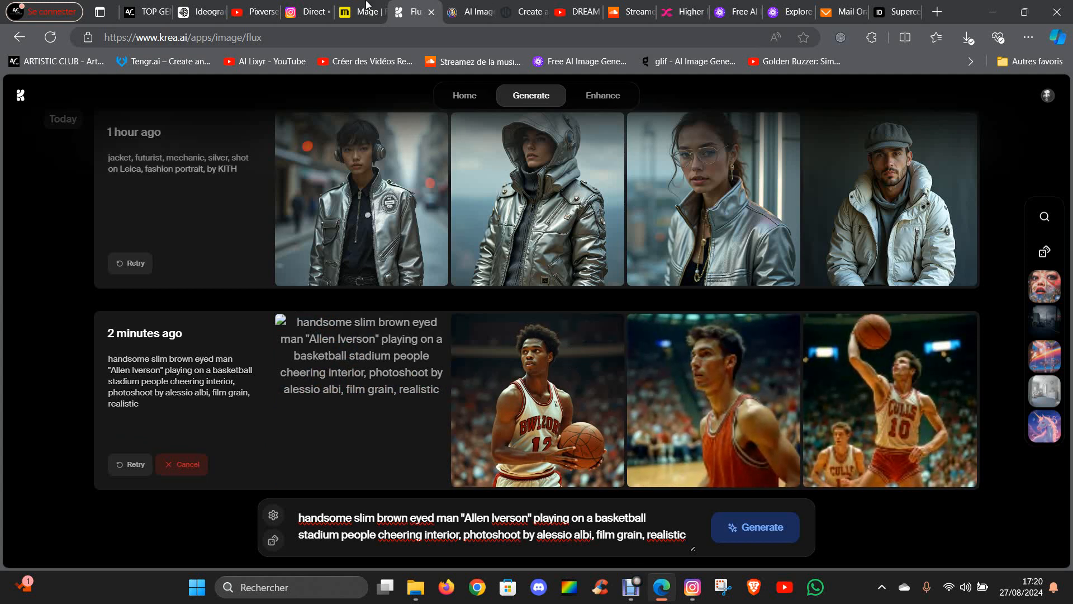
pyautogui.click(348, 415)
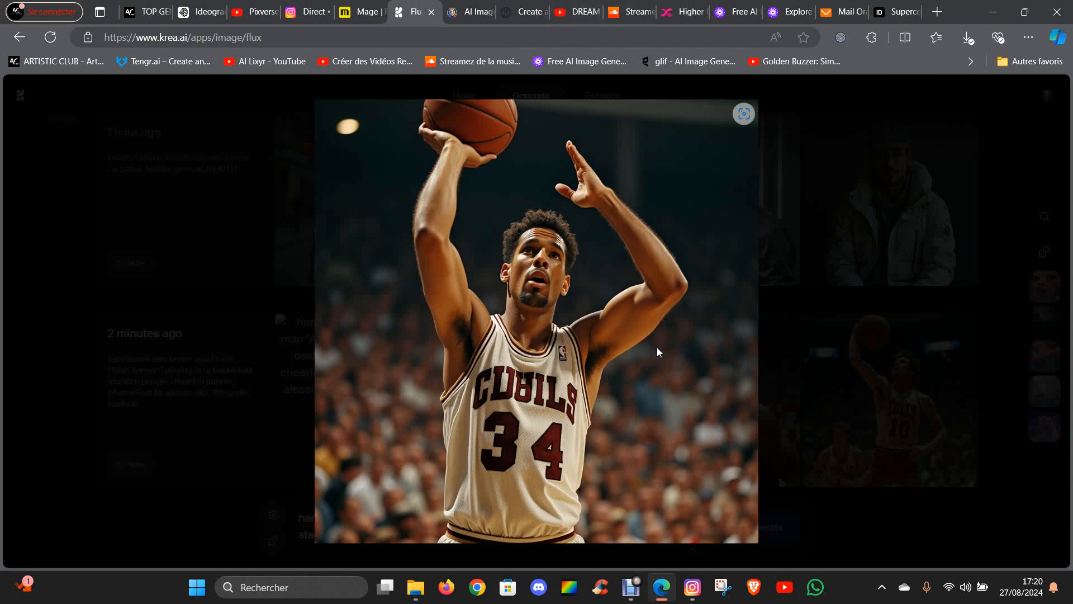
pyautogui.click(881, 350)
pyautogui.click(515, 397)
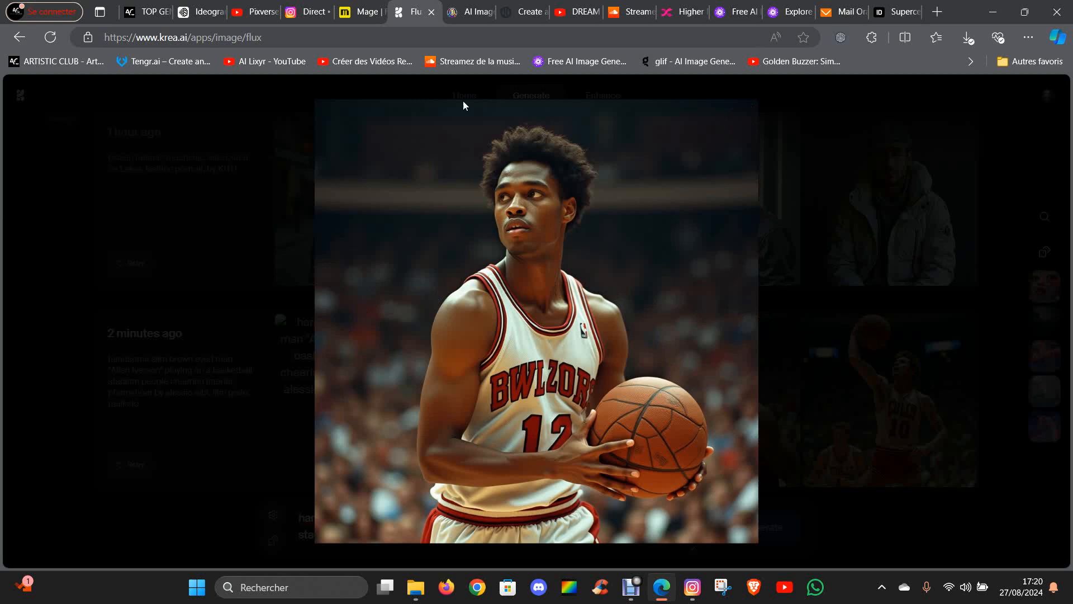
pyautogui.click(859, 366)
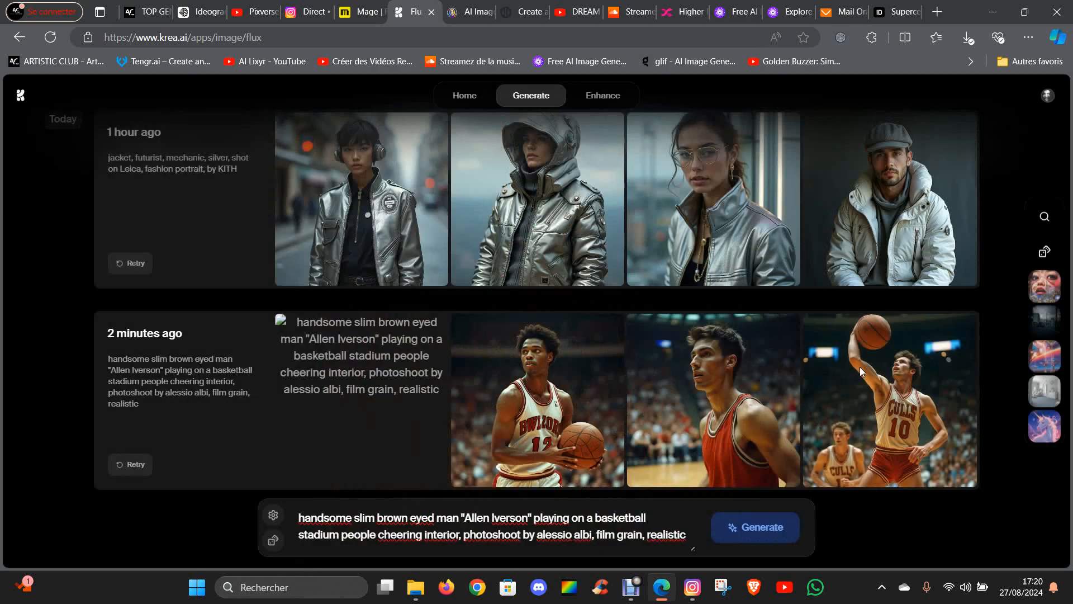
# View enlarged the basketball images of the player in the red jersey and the number 10 player raising the ball.
pyautogui.click(749, 398)
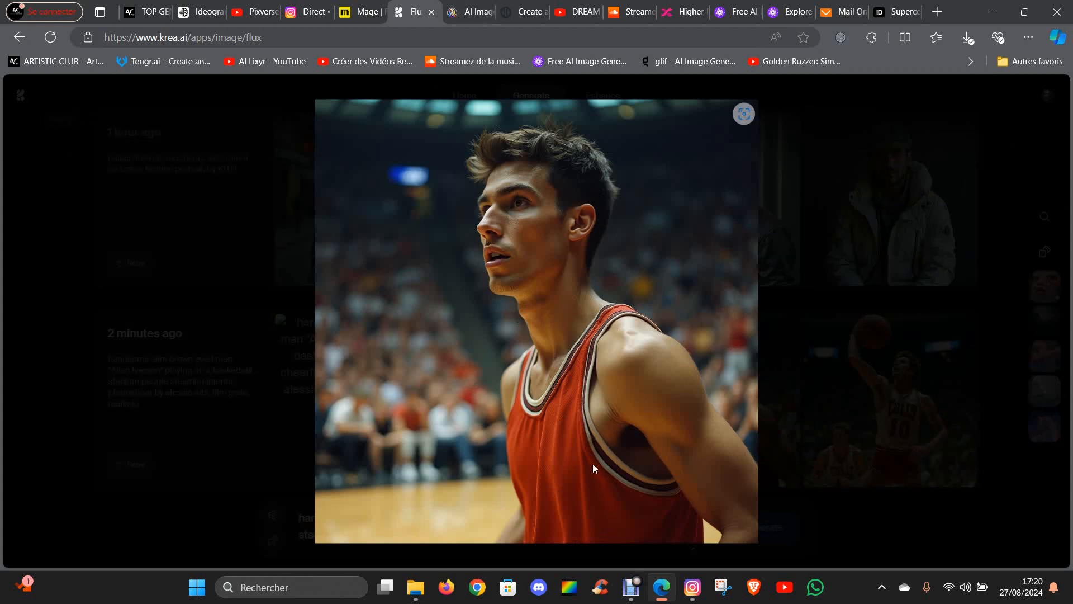
pyautogui.click(866, 330)
pyautogui.click(881, 426)
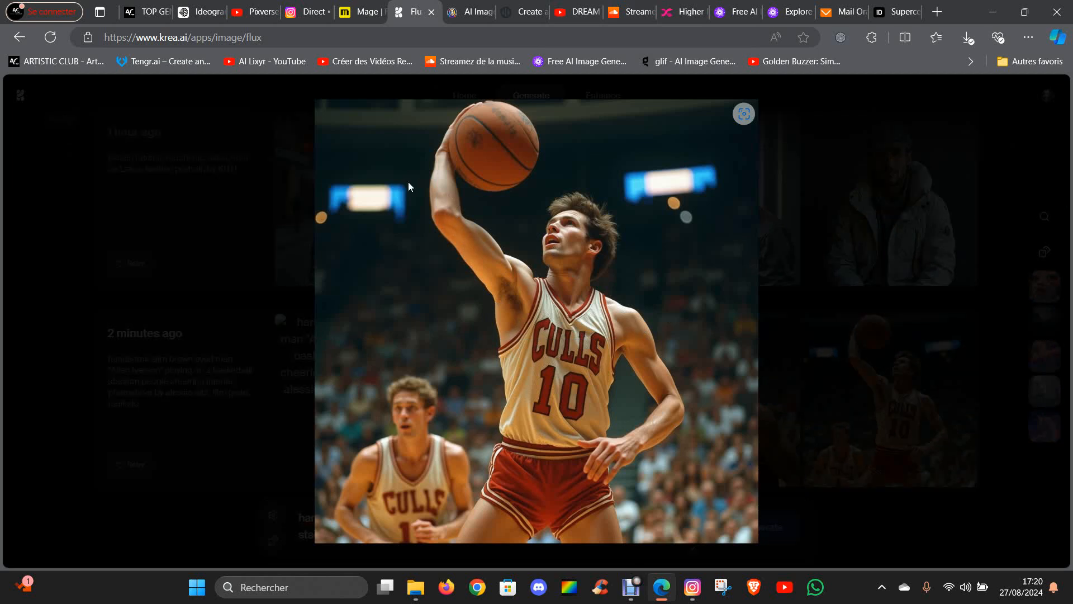
pyautogui.click(814, 334)
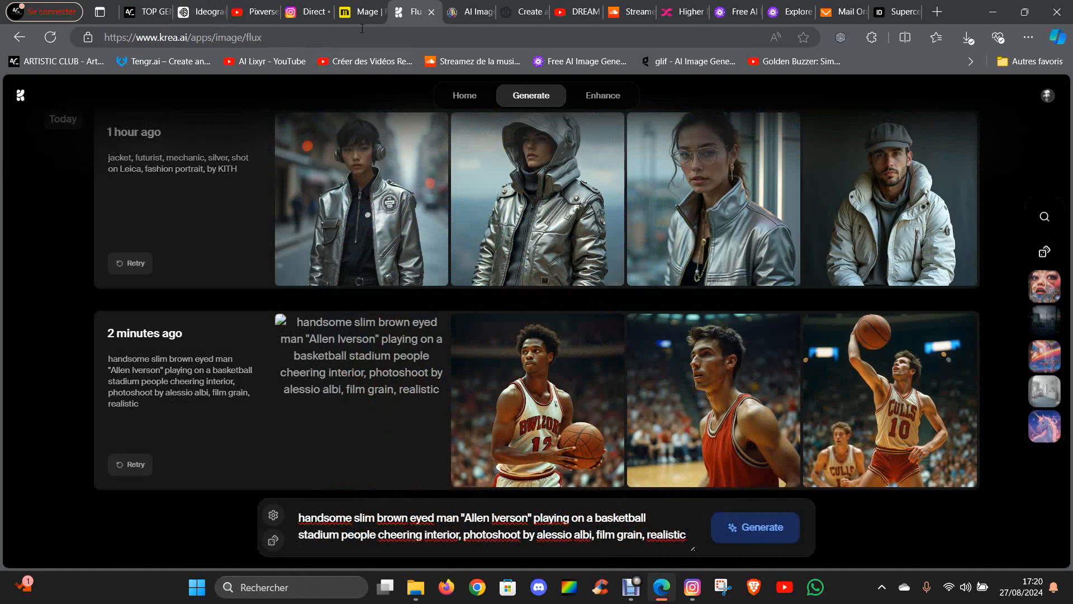
# Switch to Leonardo.Ai, go from the end of the generation history to the Personal Feed, and browse its older images.
pyautogui.click(473, 15)
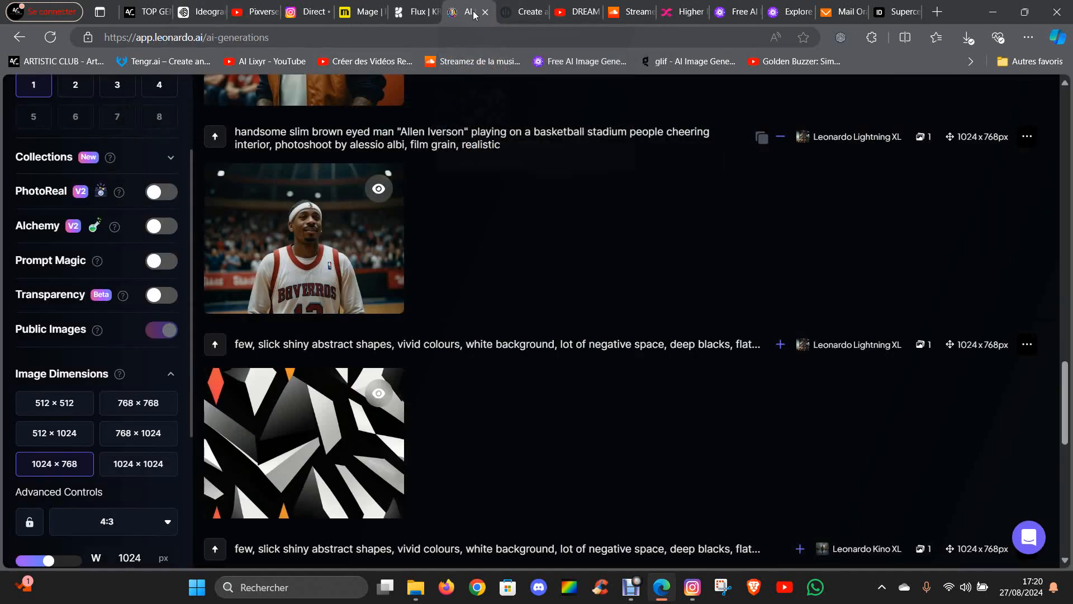
pyautogui.scroll(-10, 508, 367)
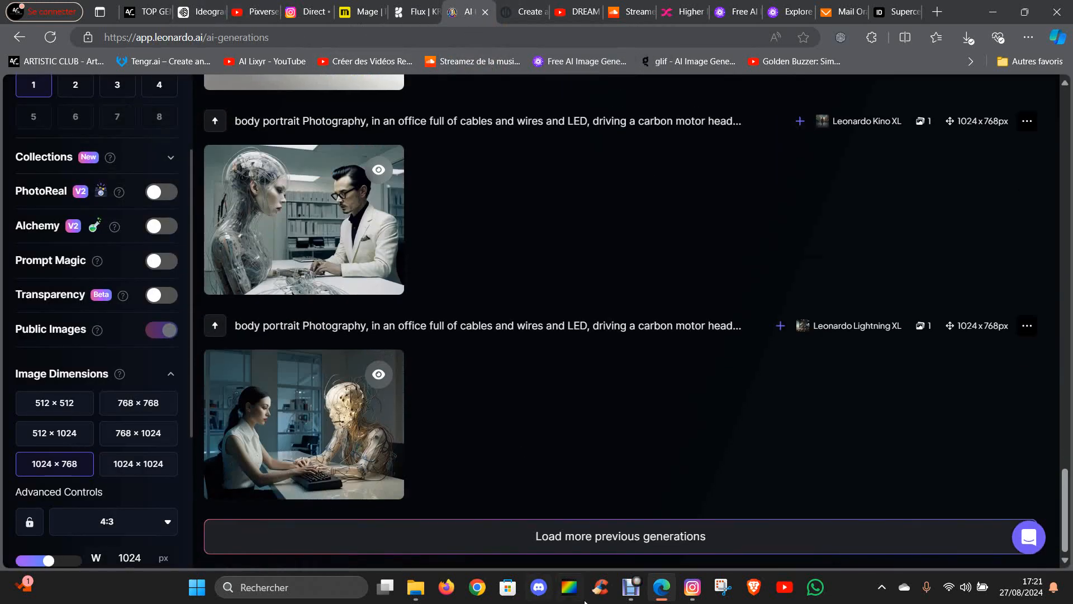
pyautogui.click(609, 536)
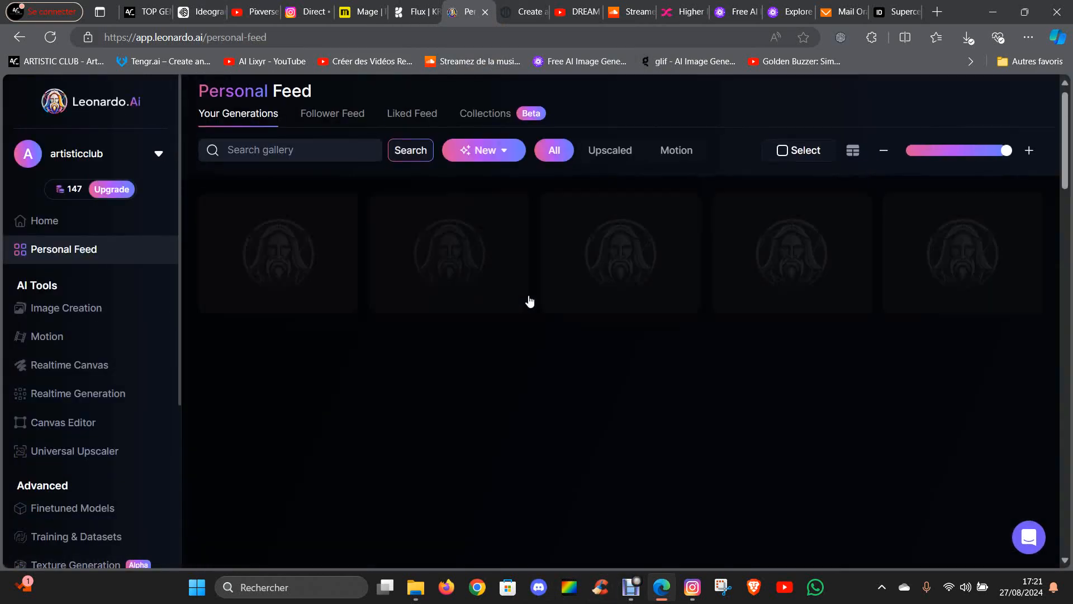
pyautogui.scroll(-10, 462, 288)
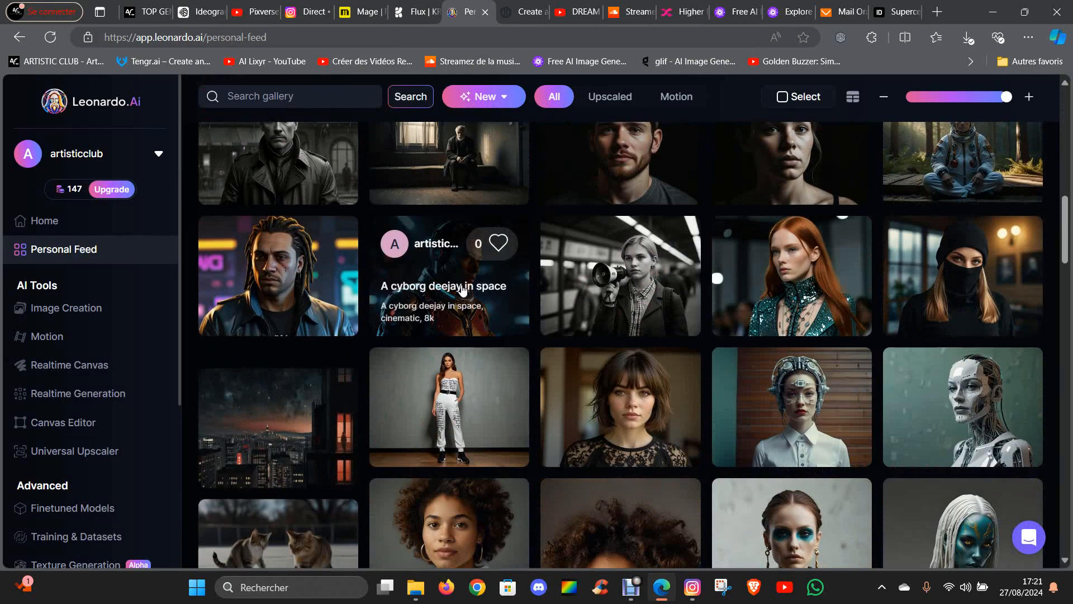
pyautogui.scroll(-6, 461, 288)
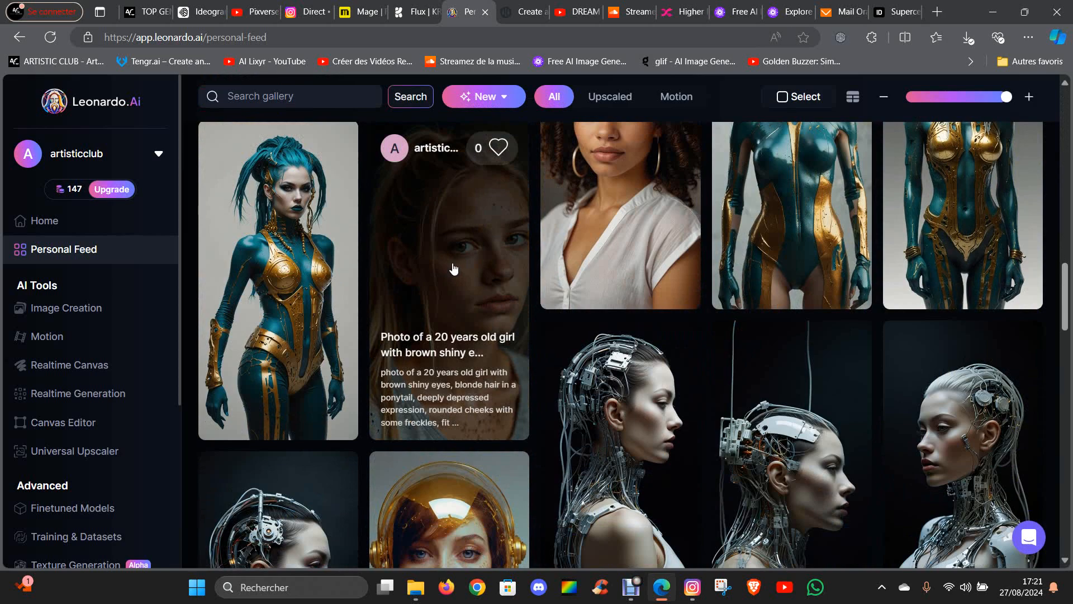
# Find the white-haired teal-and-gold alien image in the Leonardo.Ai Personal Feed and copy its prompt.
pyautogui.scroll(5, 453, 269)
pyautogui.scroll(-2, 464, 275)
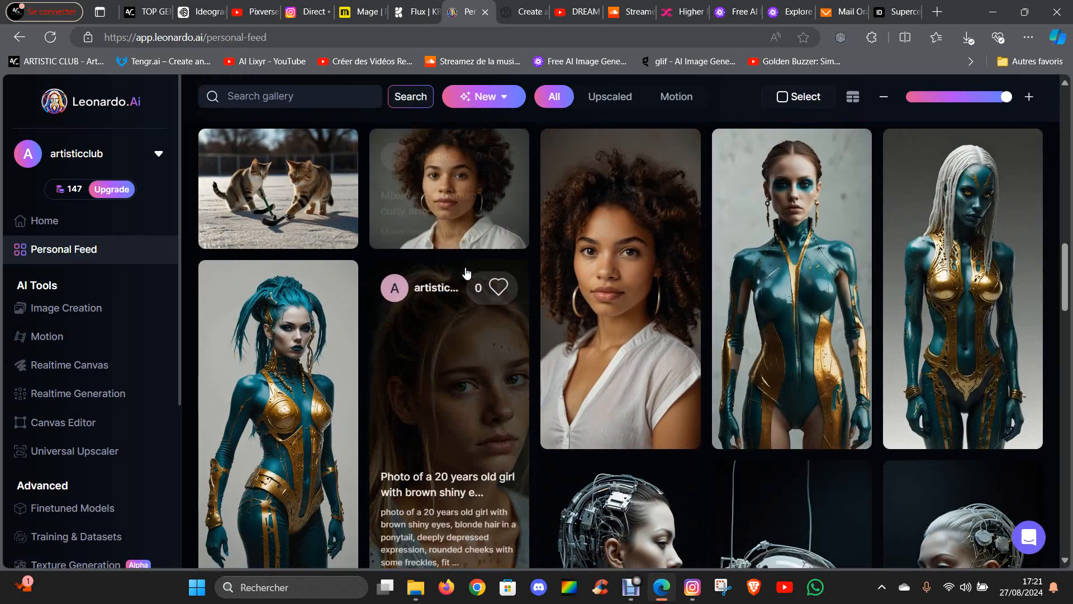
pyautogui.scroll(-10, 538, 268)
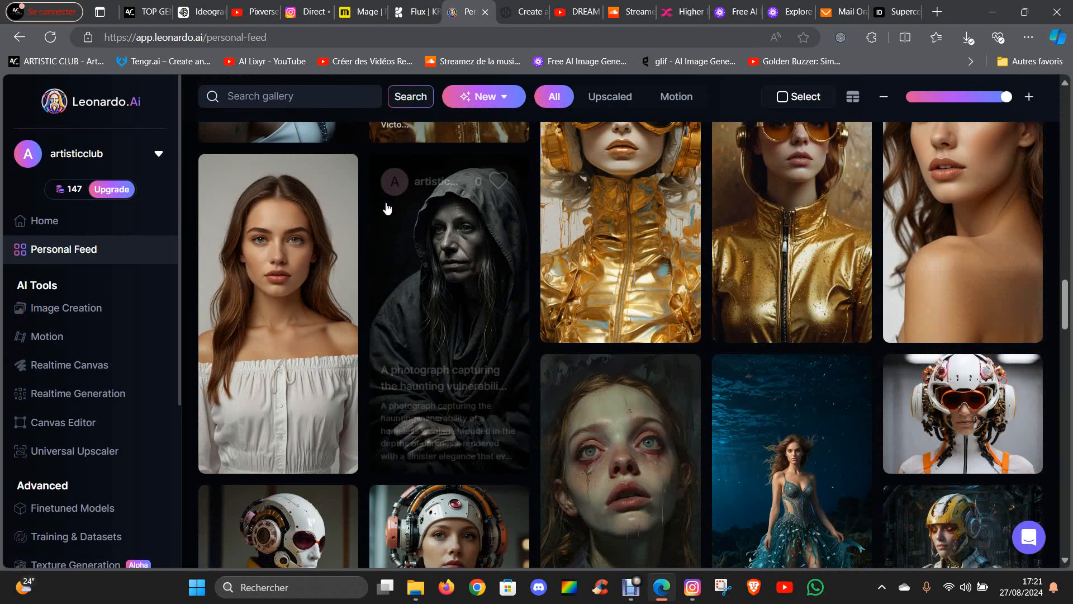
pyautogui.scroll(-10, 392, 224)
pyautogui.scroll(6, 453, 283)
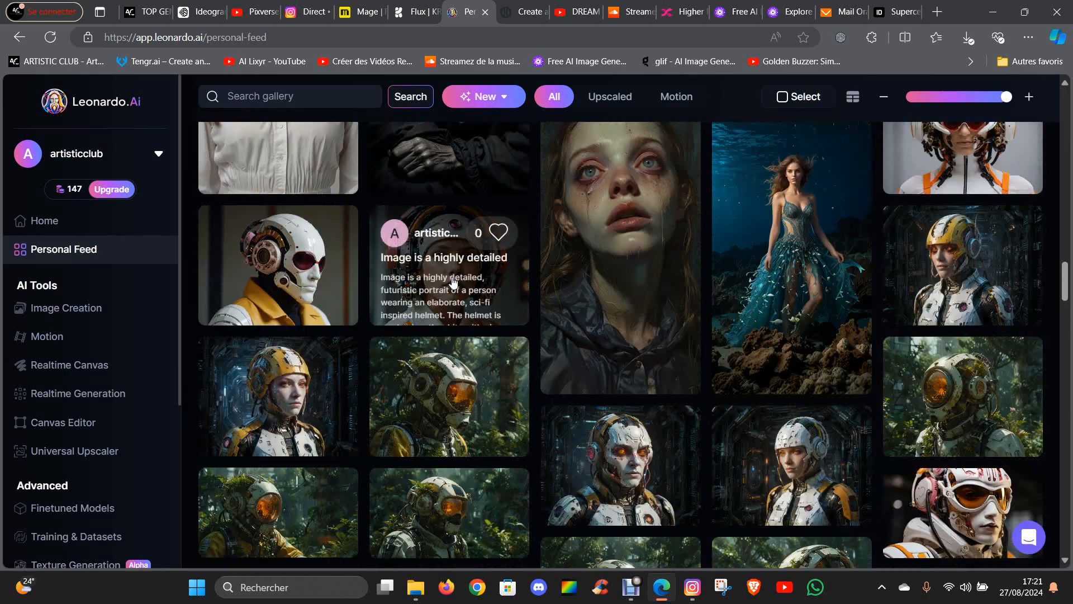
pyautogui.scroll(-5, 452, 282)
pyautogui.scroll(10, 870, 330)
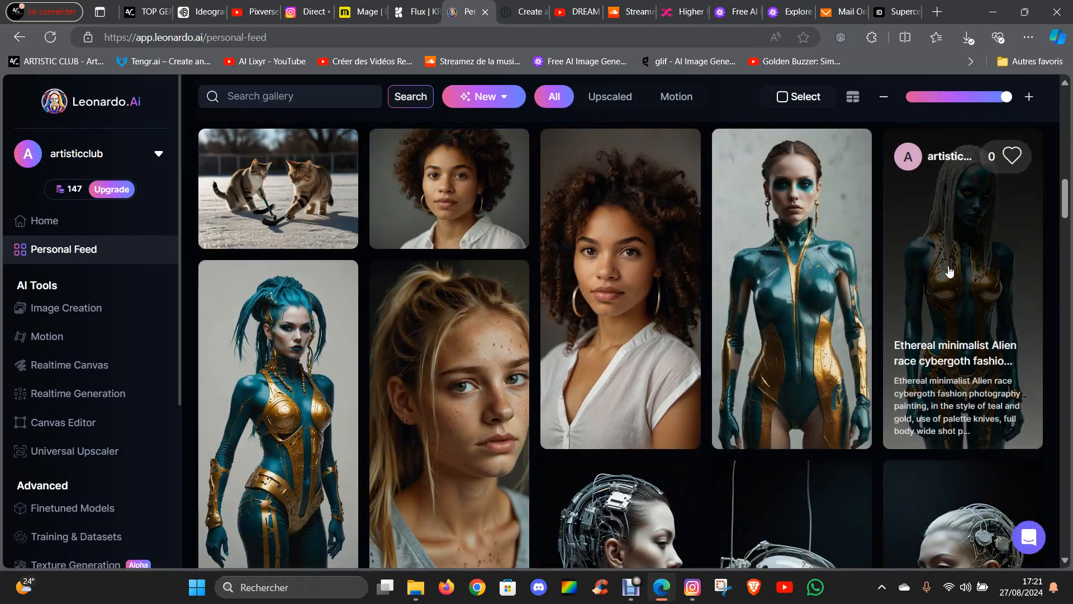
pyautogui.click(948, 272)
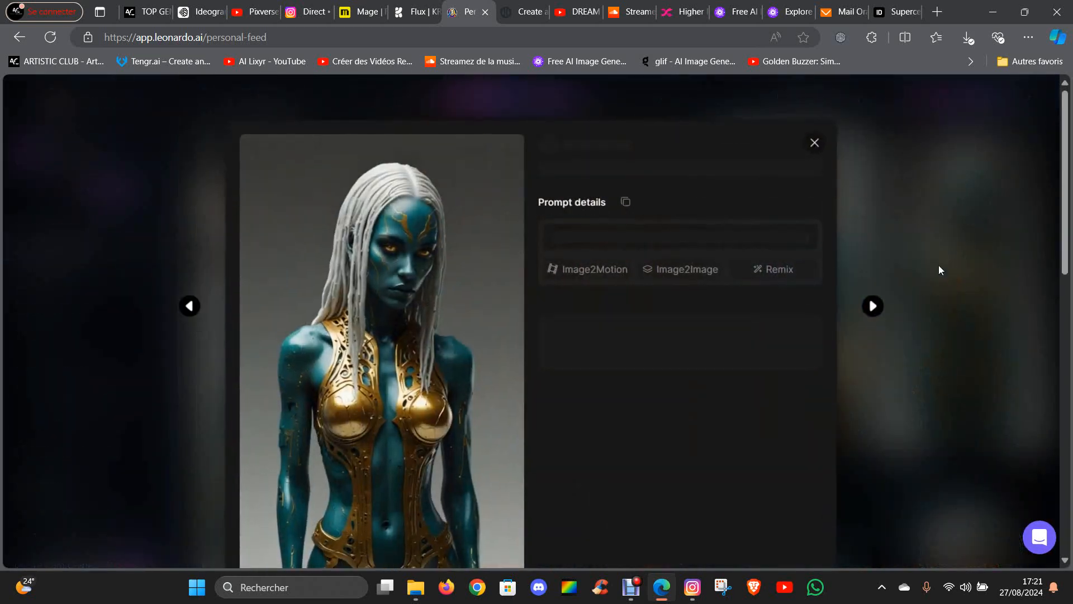
pyautogui.click(623, 216)
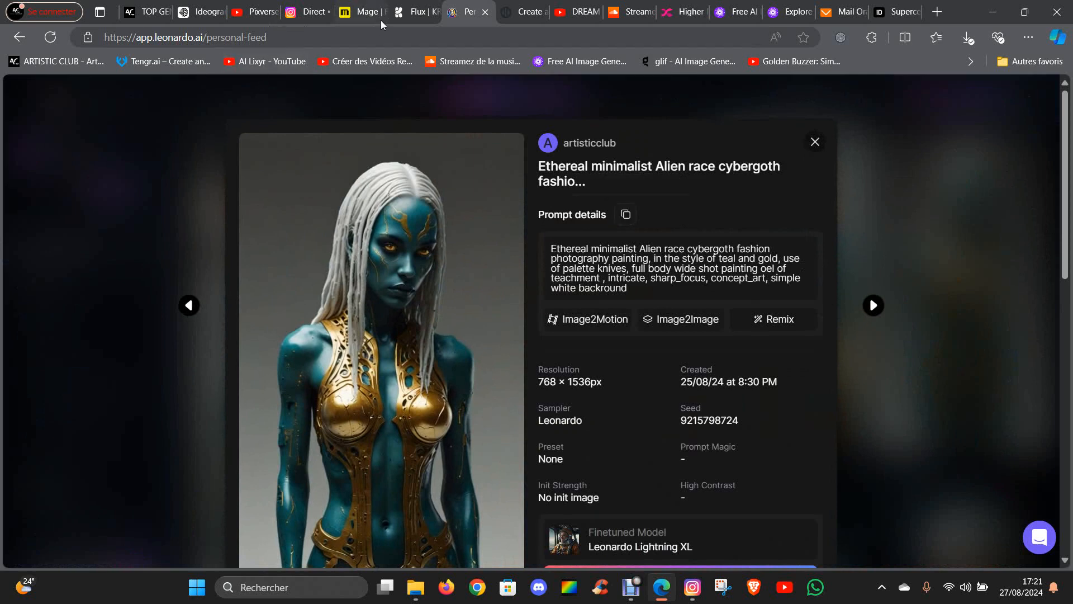
# Switch to KREA's Flux generator, replace the basketball prompt with the copied "Ethereal minimalist Alien race cybergoth" prompt, and generate the images.
pyautogui.click(366, 16)
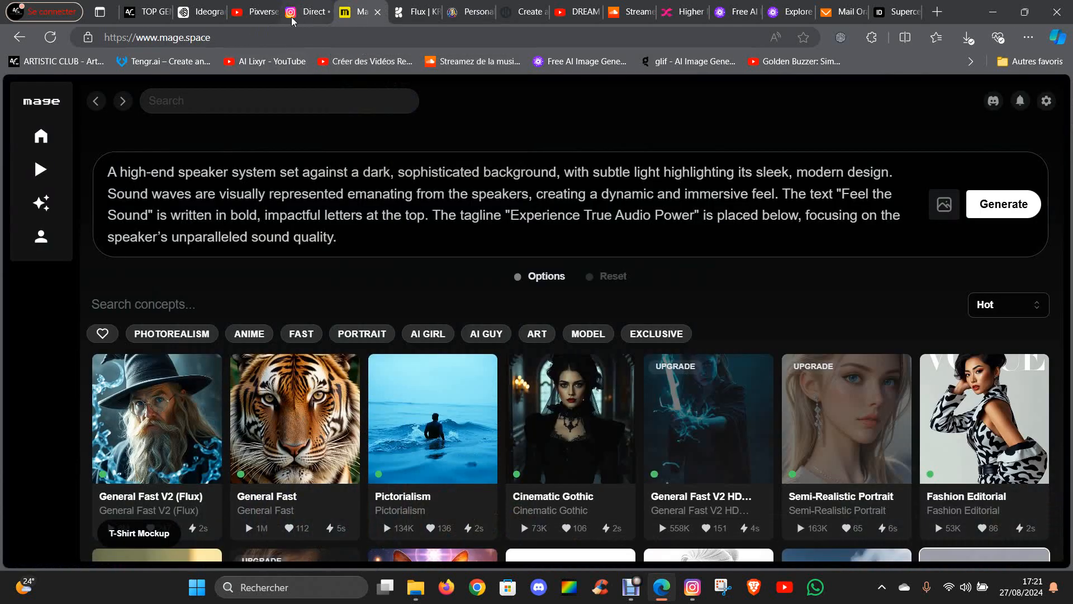
pyautogui.click(416, 13)
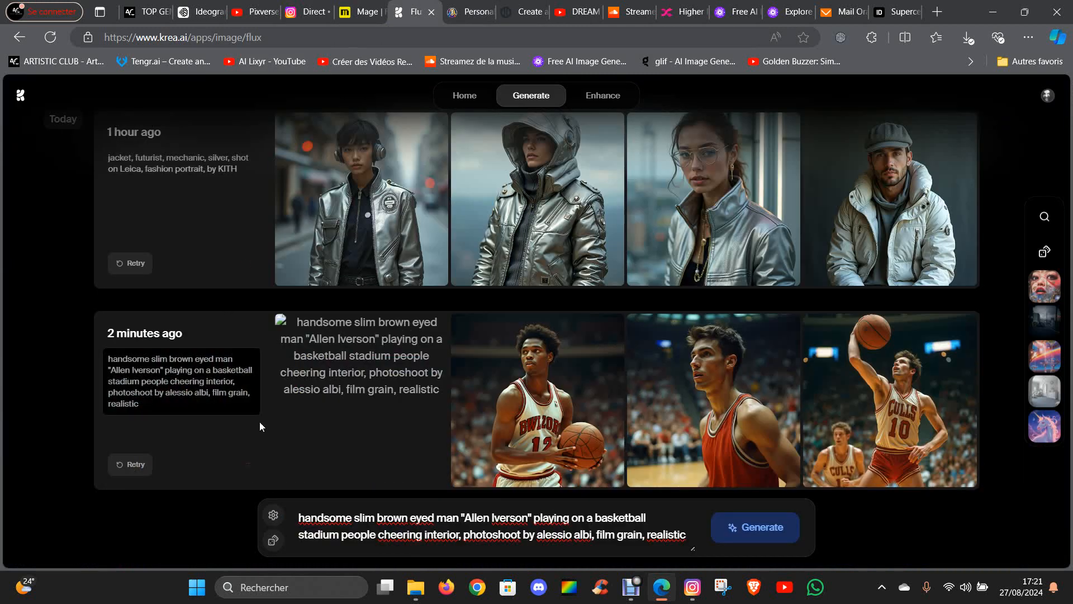
pyautogui.write(',')
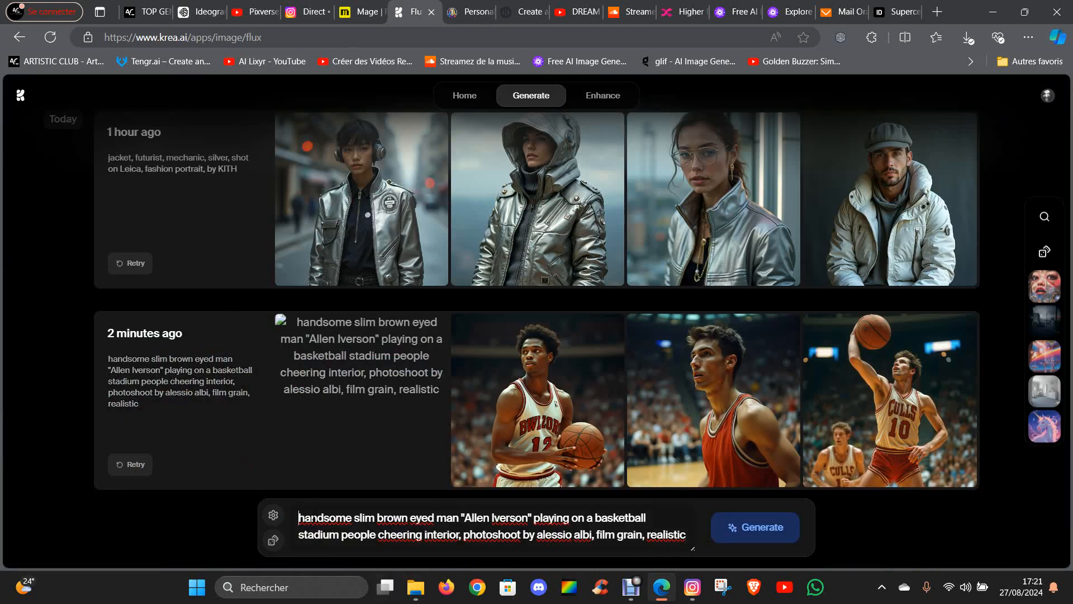
pyautogui.moveTo(300, 515); pyautogui.dragTo(324, 490)
pyautogui.click(681, 542)
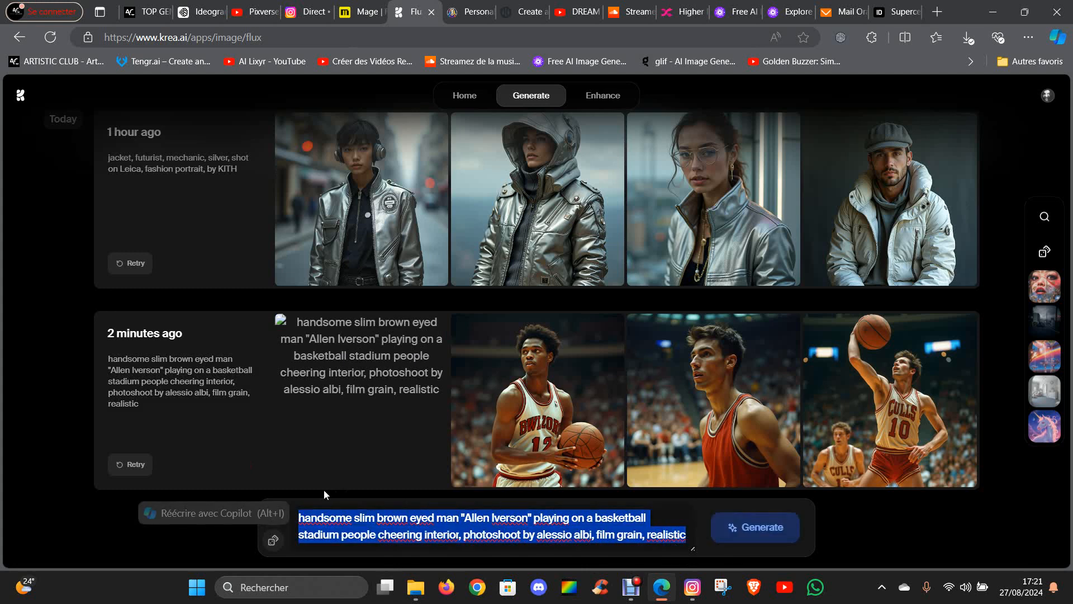
pyautogui.rightClick(527, 556)
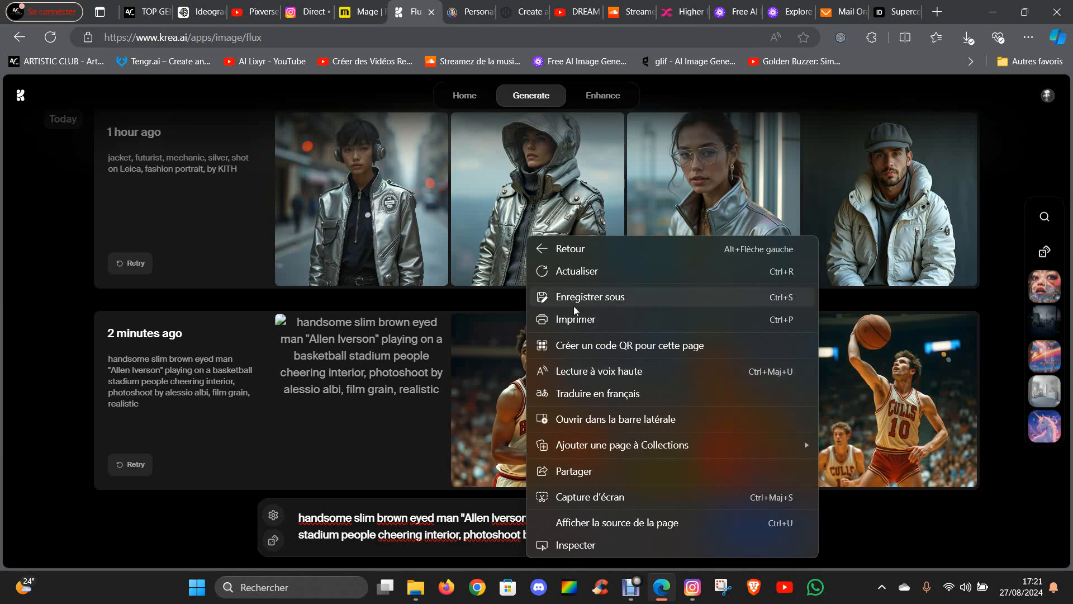
pyautogui.click(468, 559)
pyautogui.moveTo(686, 538); pyautogui.dragTo(475, 545)
pyautogui.rightClick(578, 534)
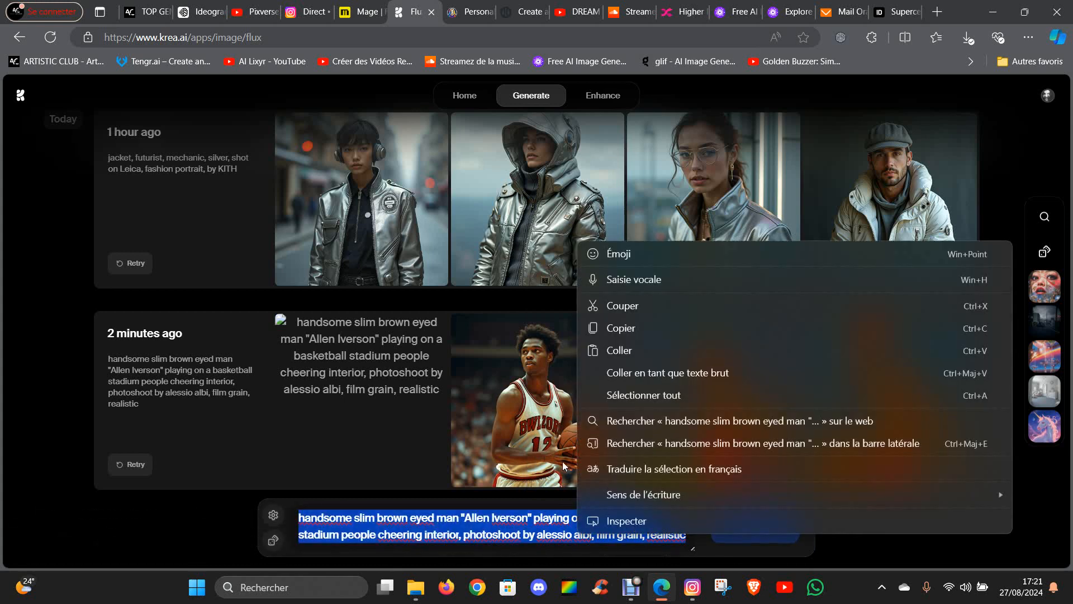
pyautogui.click(624, 350)
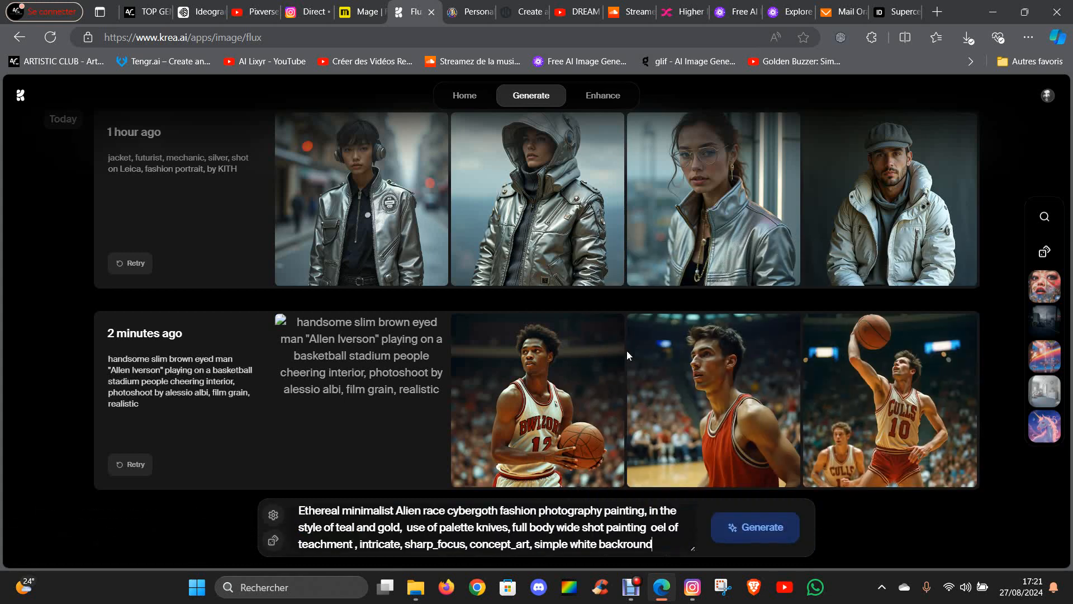
pyautogui.click(762, 534)
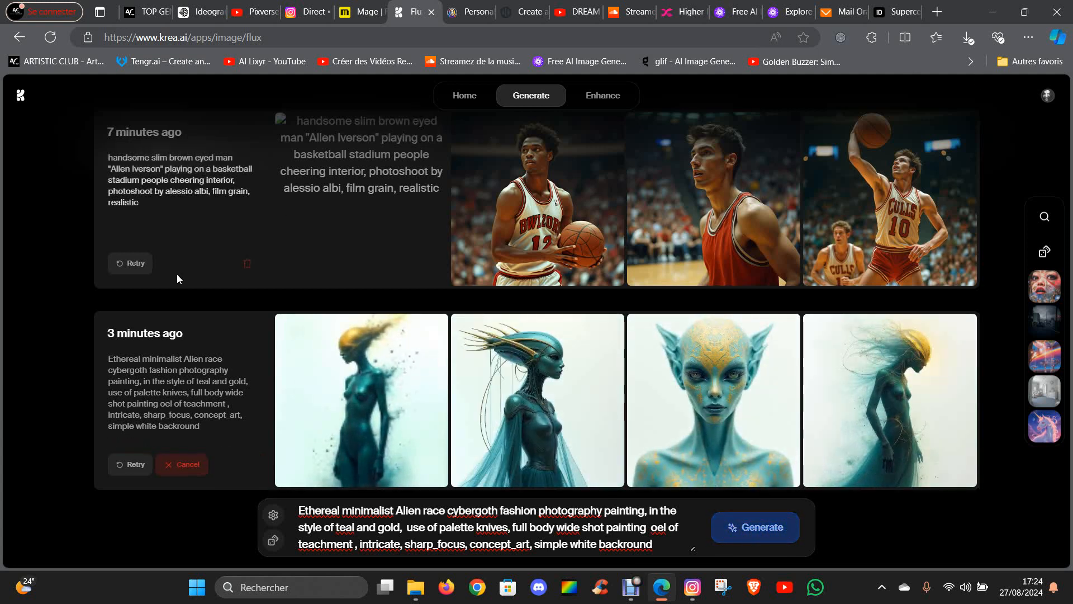
# Return to Leonardo.Ai and examine the full white-haired alien image as a reference for the comparison.
pyautogui.click(475, 16)
pyautogui.scroll(-3, 250, 453)
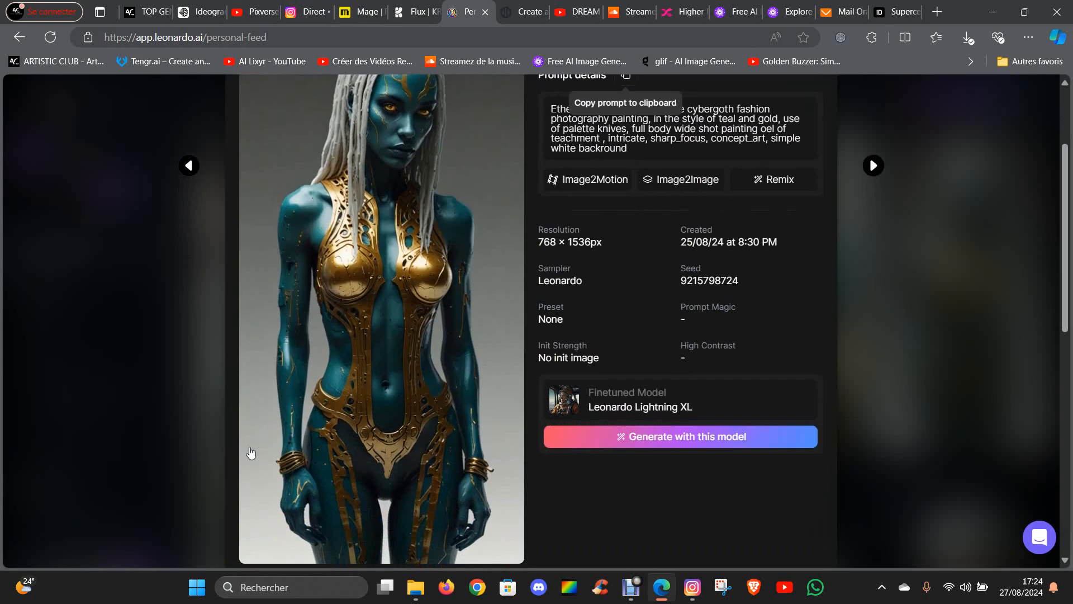
pyautogui.scroll(3, 282, 472)
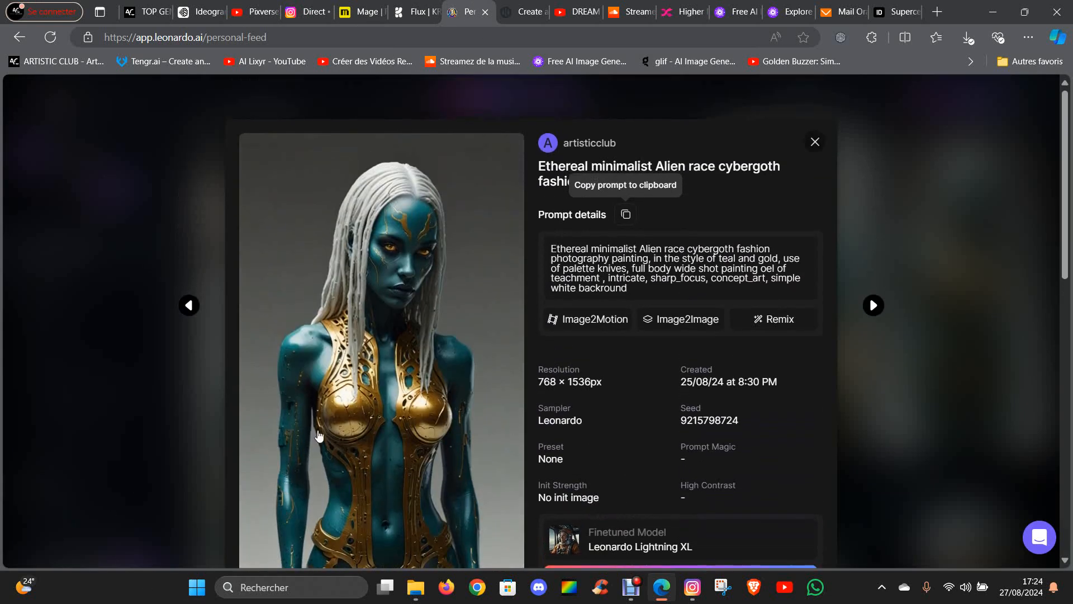
pyautogui.click(963, 229)
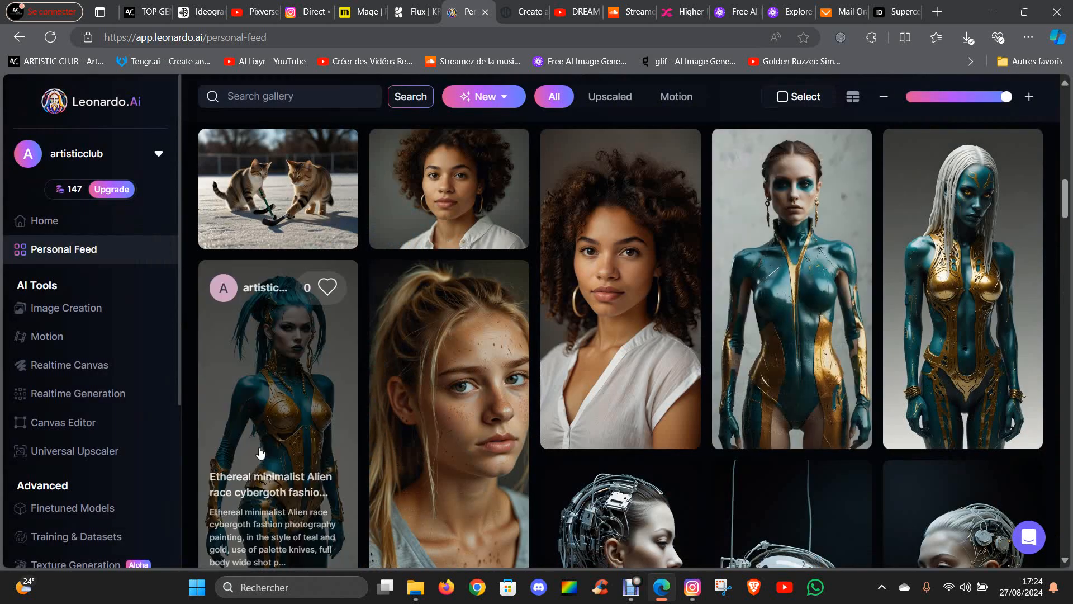
pyautogui.click(989, 300)
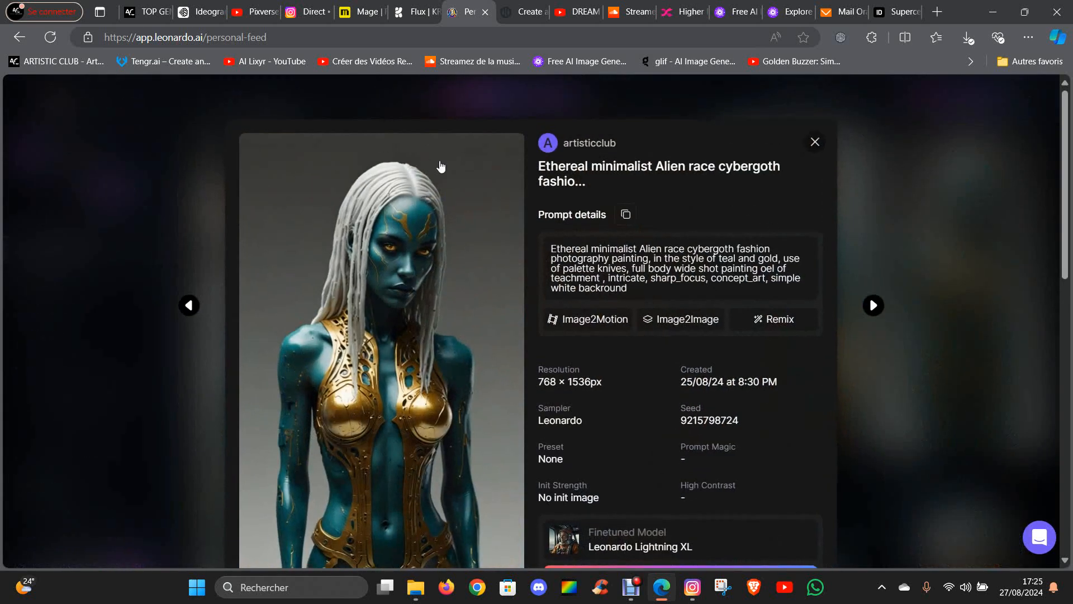
pyautogui.click(964, 289)
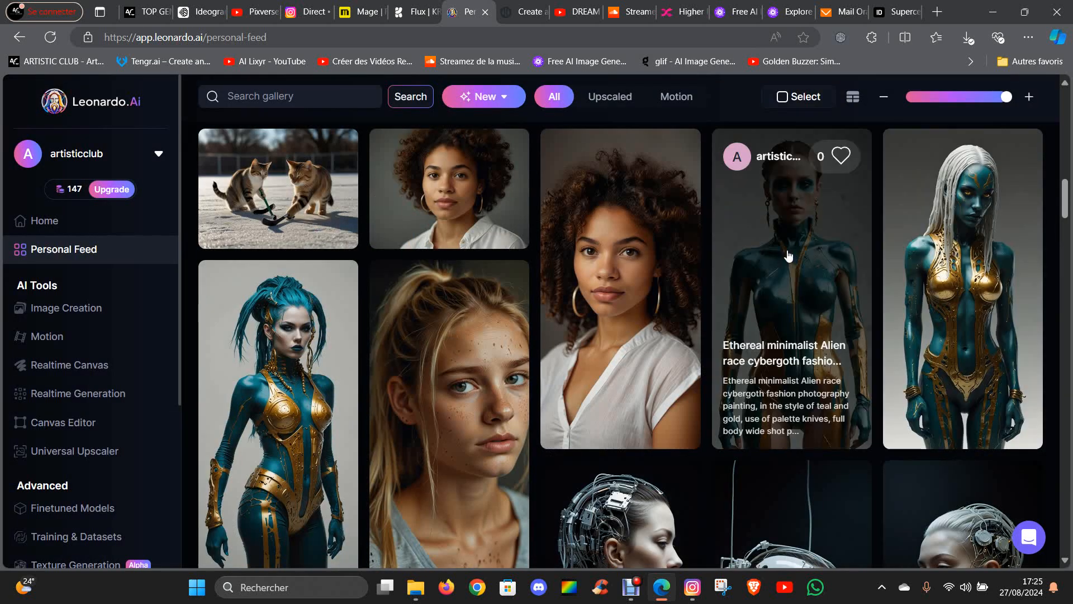
# View enlarged the feed image of the woman with tied-back hair in the teal-and-gold bodysuit.
pyautogui.click(788, 249)
pyautogui.scroll(-1, 321, 334)
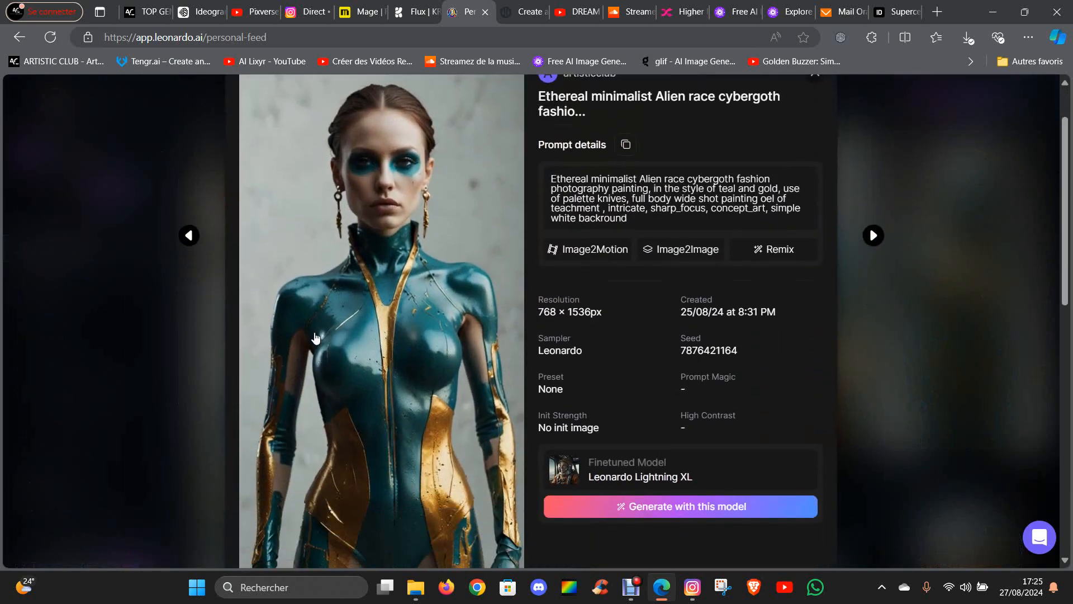
pyautogui.scroll(1, 321, 334)
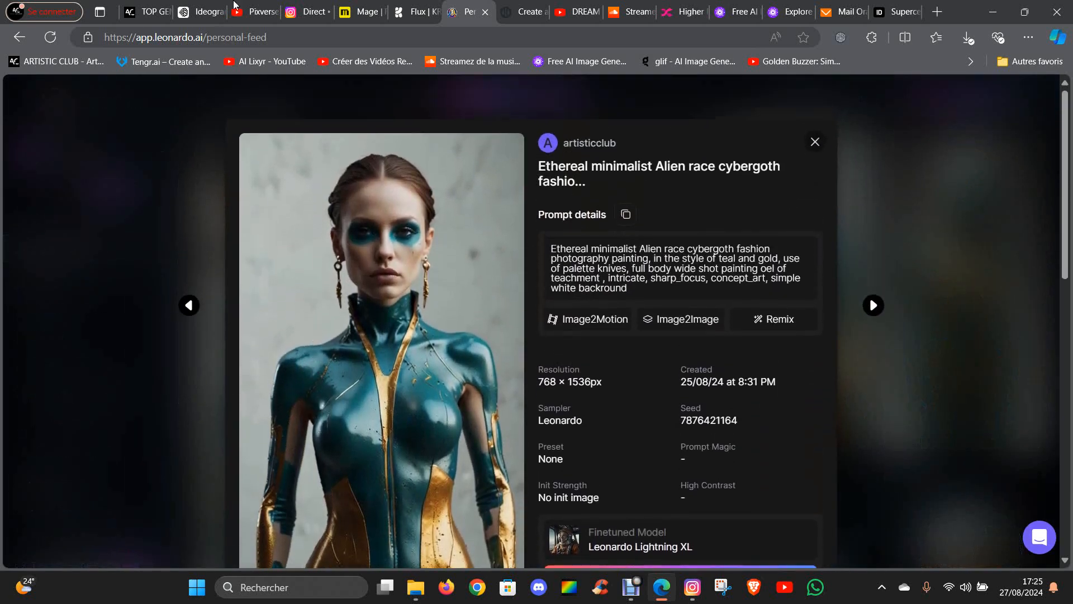
# Switch to KREA and view enlarged the first two alien images, the gold-headed figure and the one with the horned headdress.
pyautogui.click(413, 12)
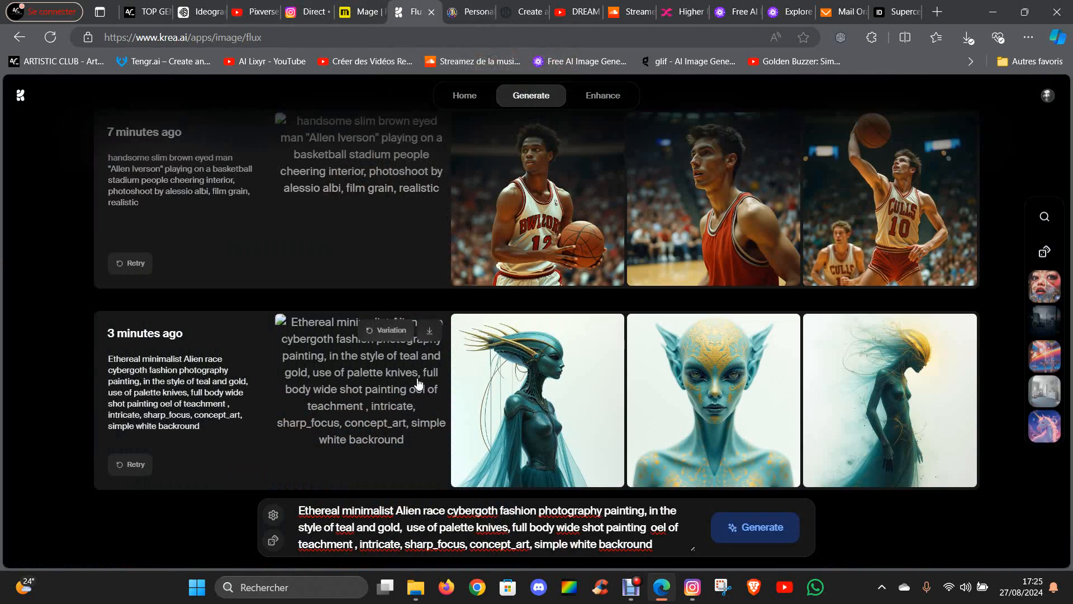
pyautogui.click(364, 401)
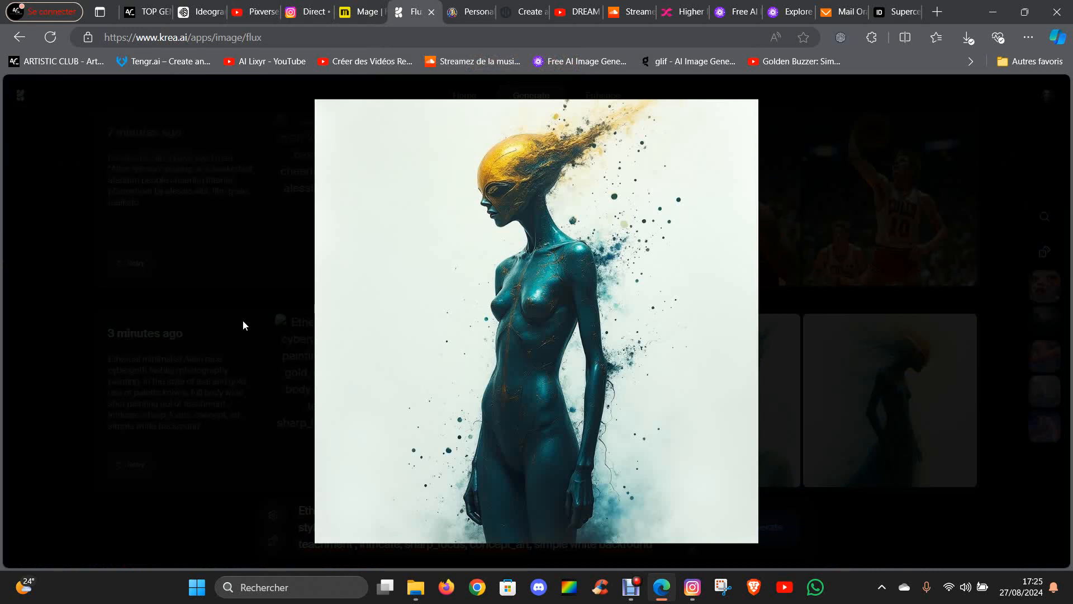
pyautogui.click(850, 382)
pyautogui.click(547, 402)
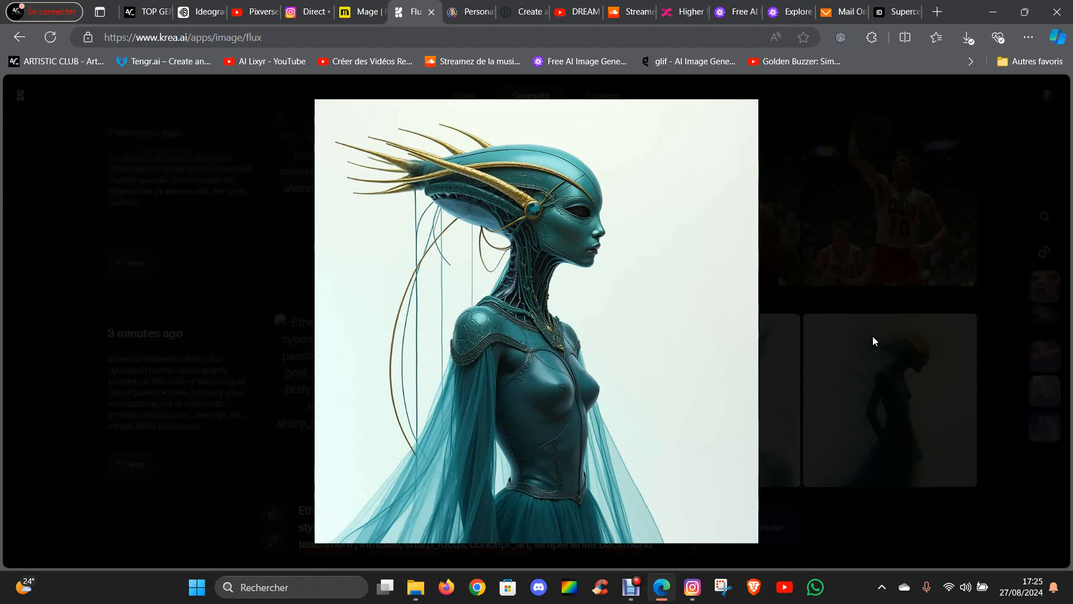
pyautogui.click(873, 337)
# View enlarged the remaining two alien images, the pointed-ear face and the figure with flowing teal hair.
pyautogui.click(737, 412)
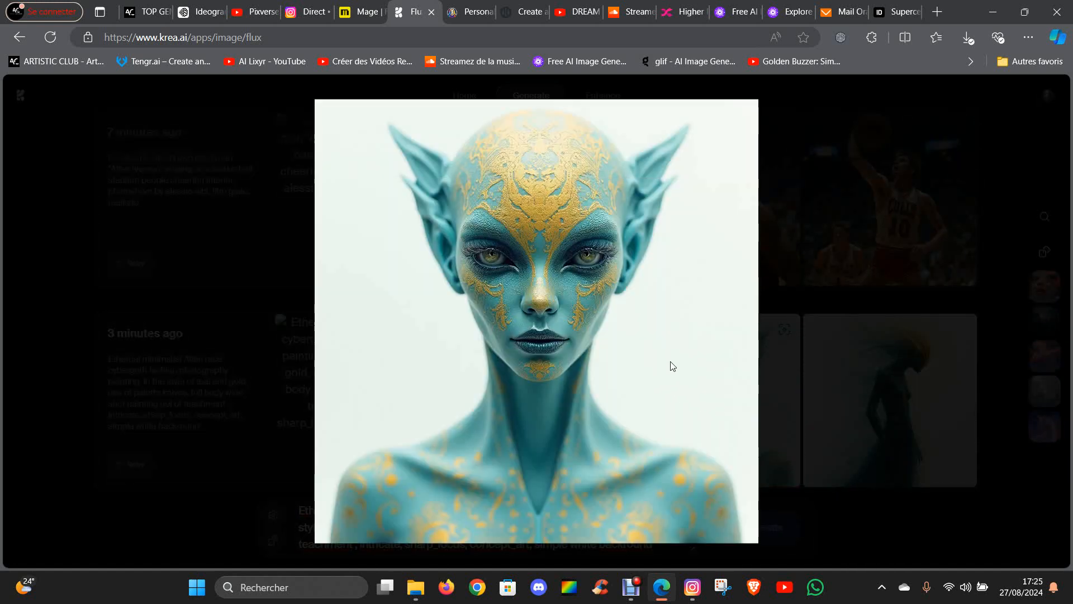
pyautogui.click(832, 331)
pyautogui.click(866, 394)
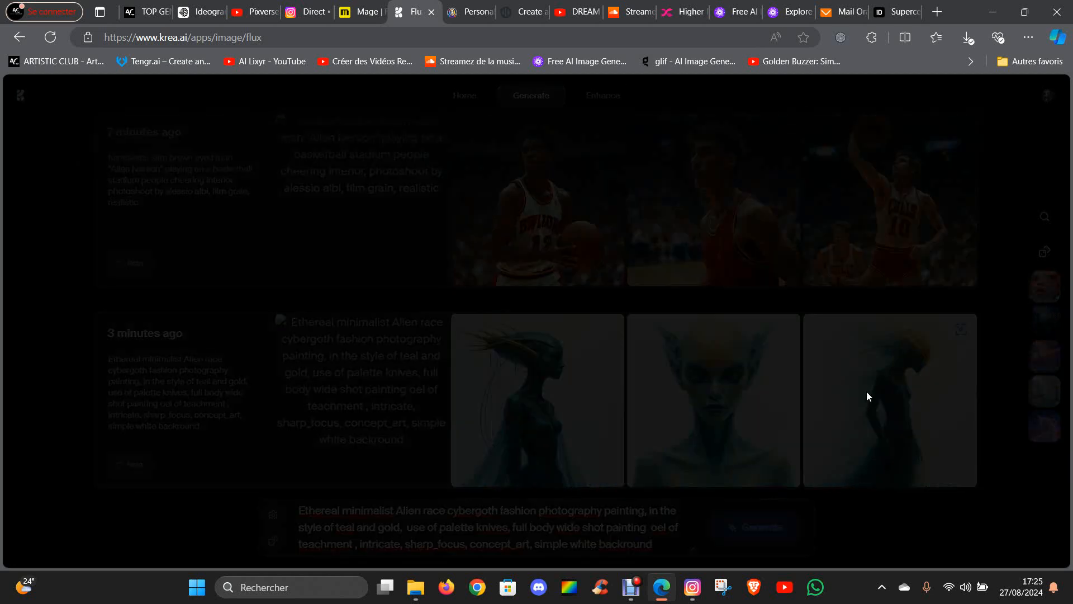
pyautogui.click(865, 395)
pyautogui.click(864, 395)
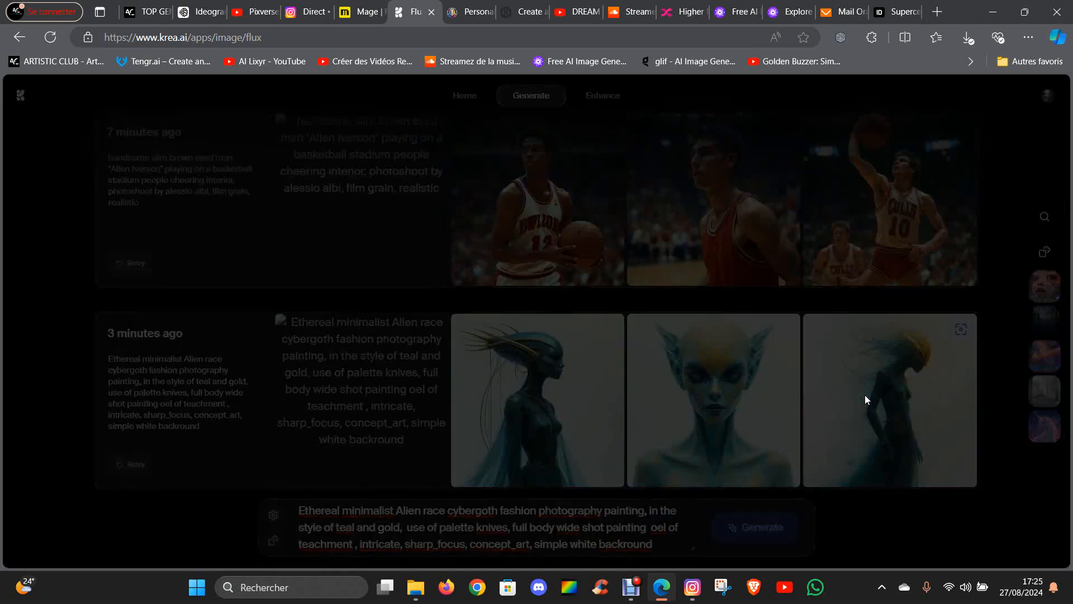
pyautogui.click(865, 395)
pyautogui.click(864, 395)
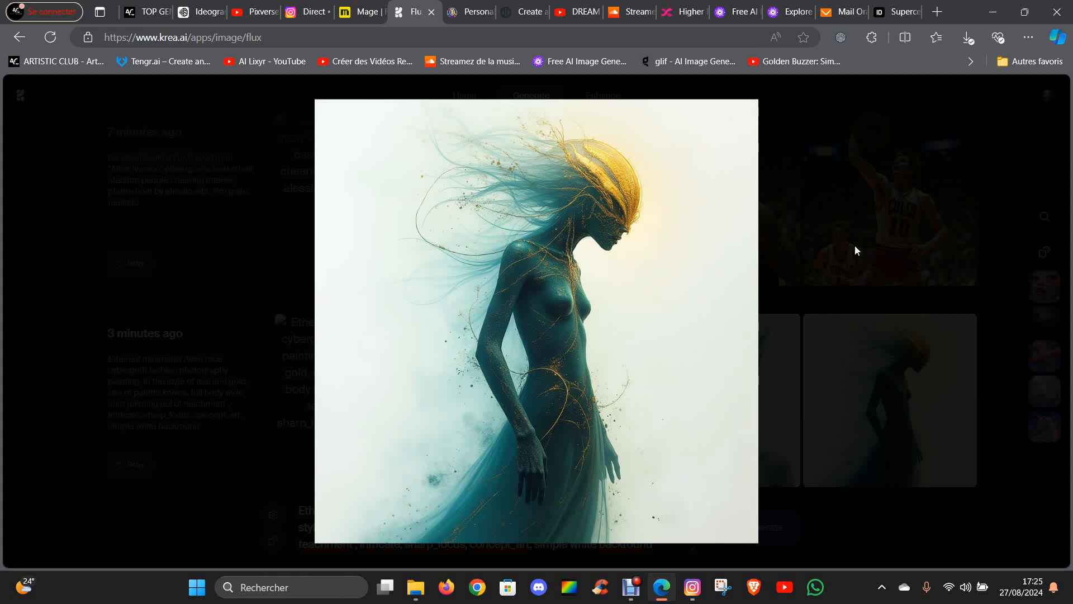
pyautogui.click(841, 270)
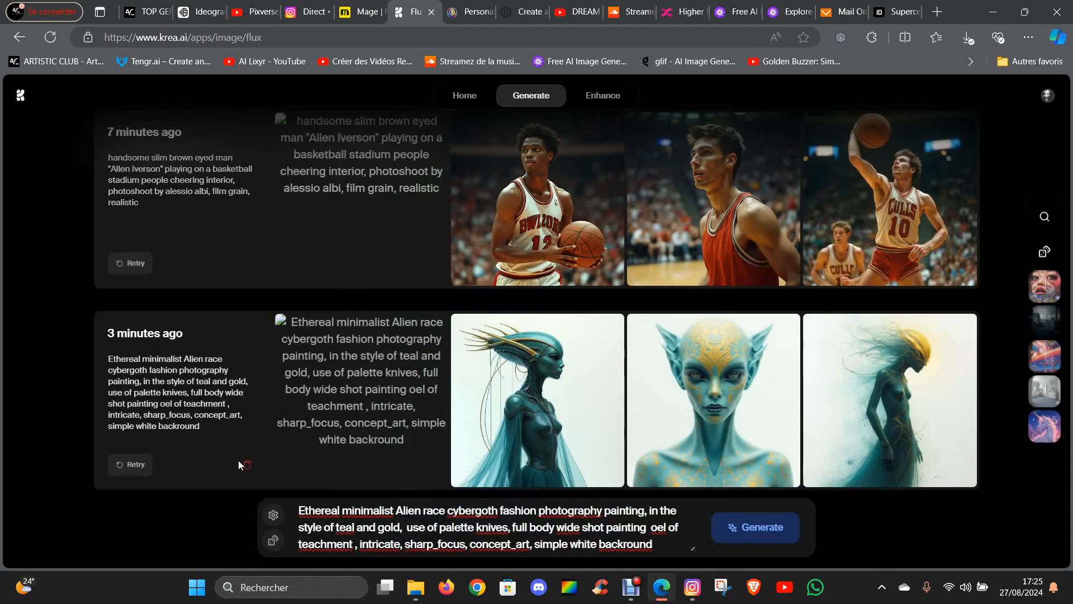
# Review the silver jacket, basketball and alien results together in KREA's generation history.
pyautogui.moveTo(597, 375)
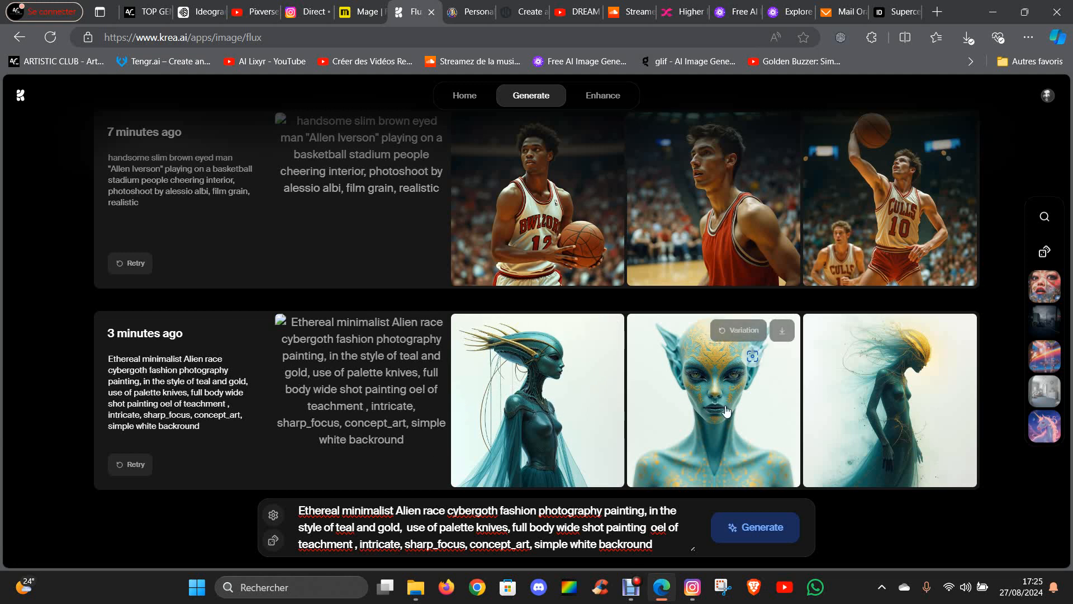
pyautogui.scroll(1, 598, 438)
pyautogui.scroll(3, 598, 438)
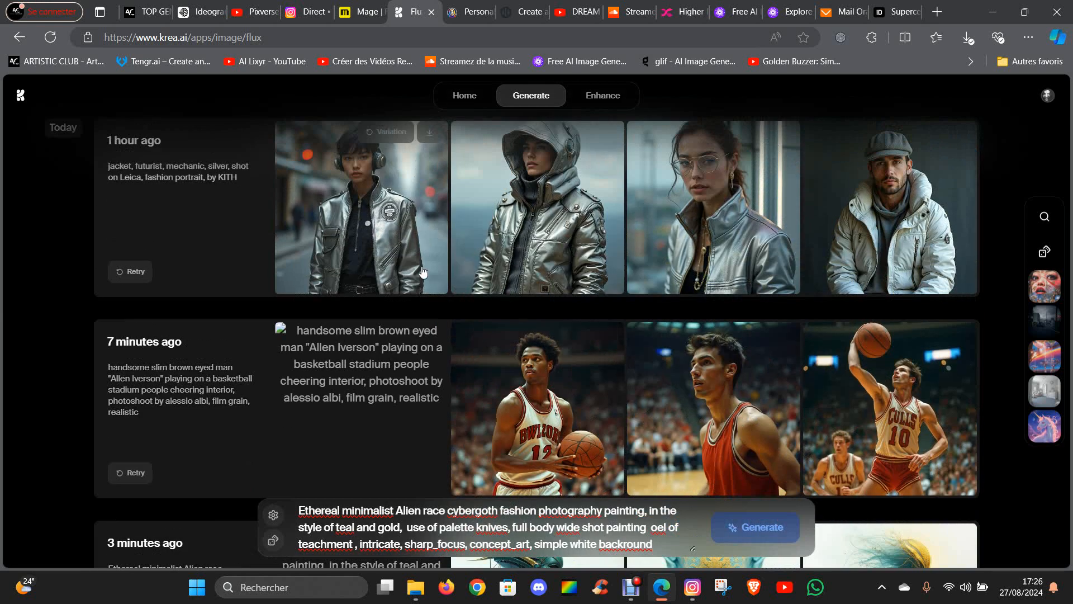
pyautogui.scroll(-4, 601, 358)
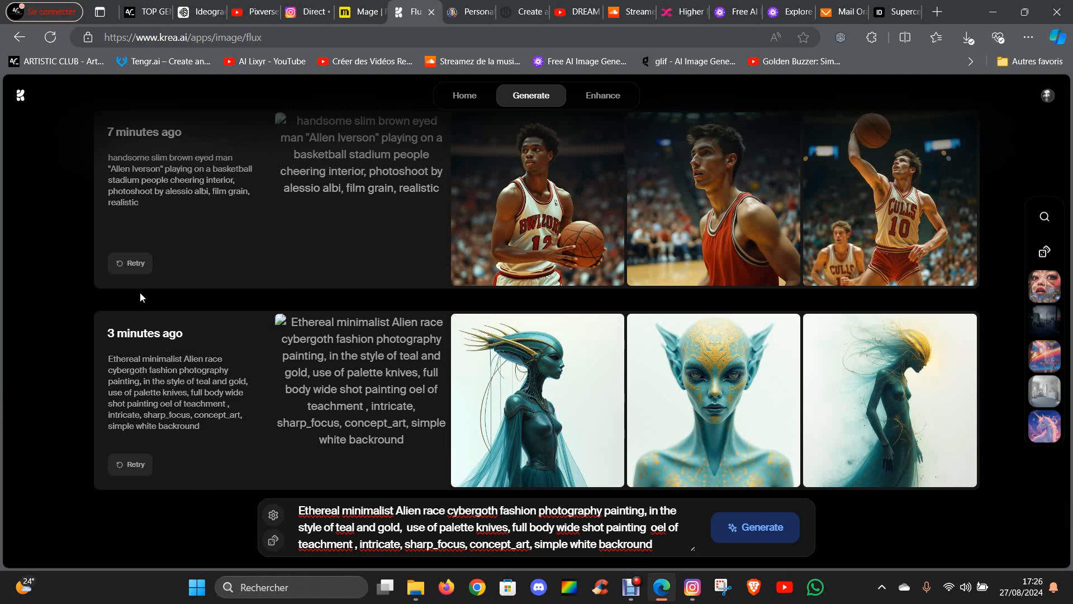
# Browse the tools on KREA's home page and look at the Video generator, ending back on the home page.
pyautogui.click(25, 97)
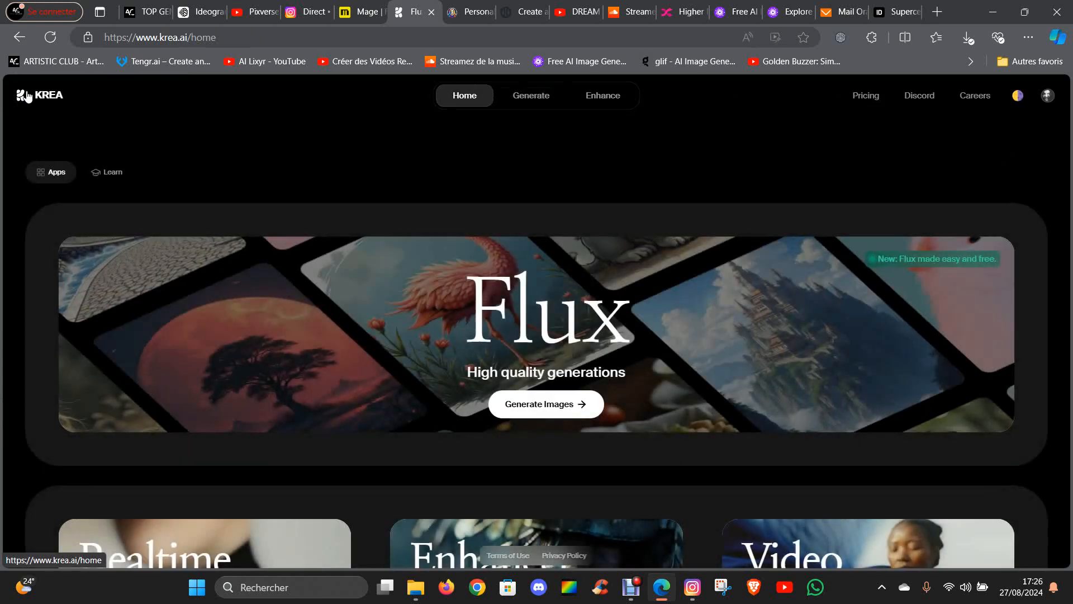
pyautogui.scroll(-4, 461, 367)
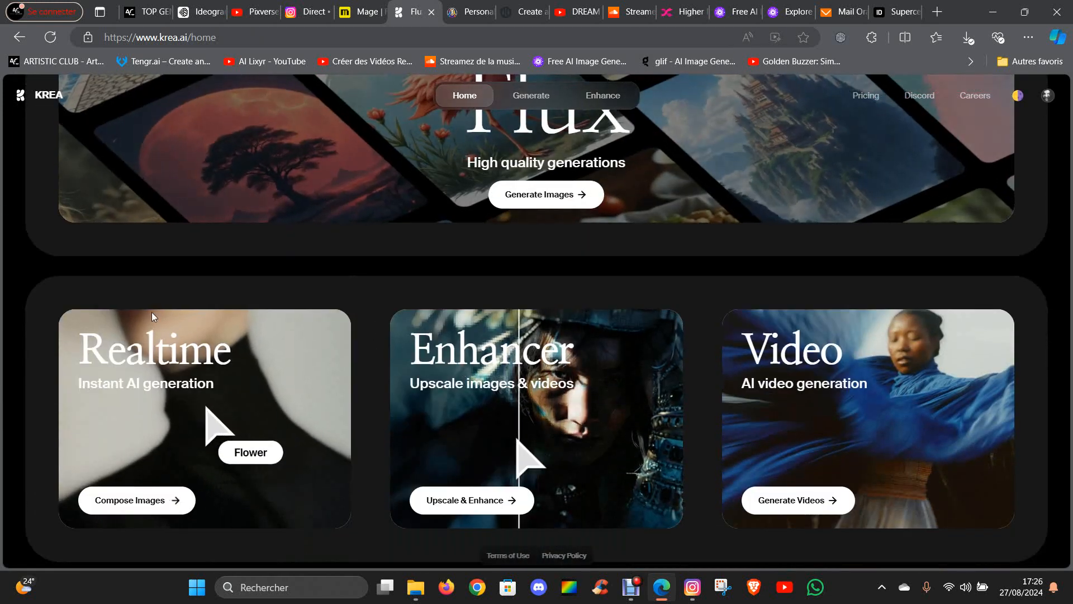
pyautogui.scroll(-4, 702, 401)
pyautogui.scroll(4, 759, 389)
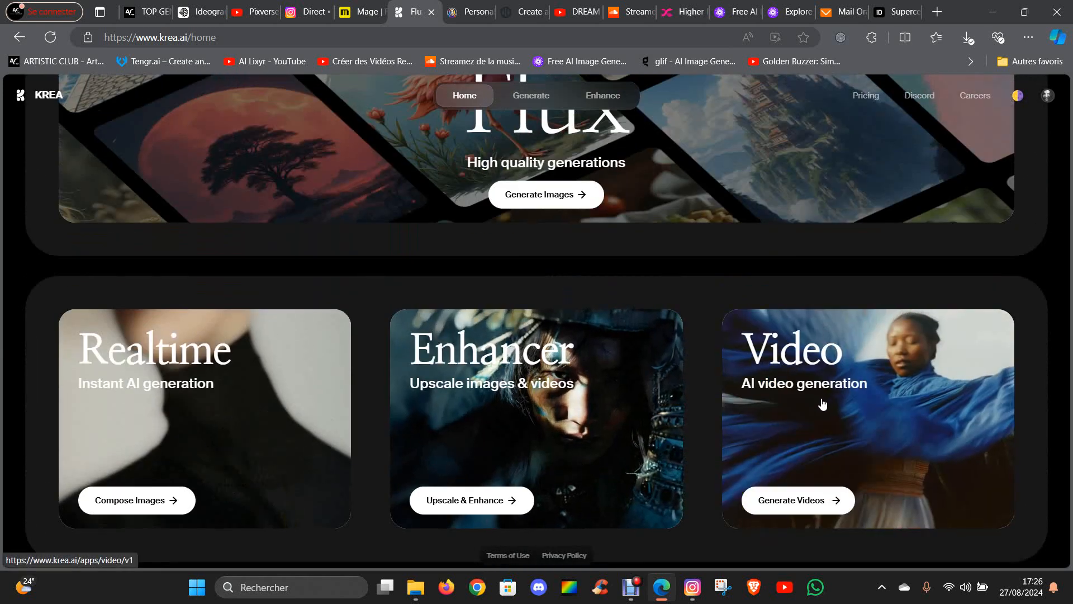
pyautogui.click(843, 427)
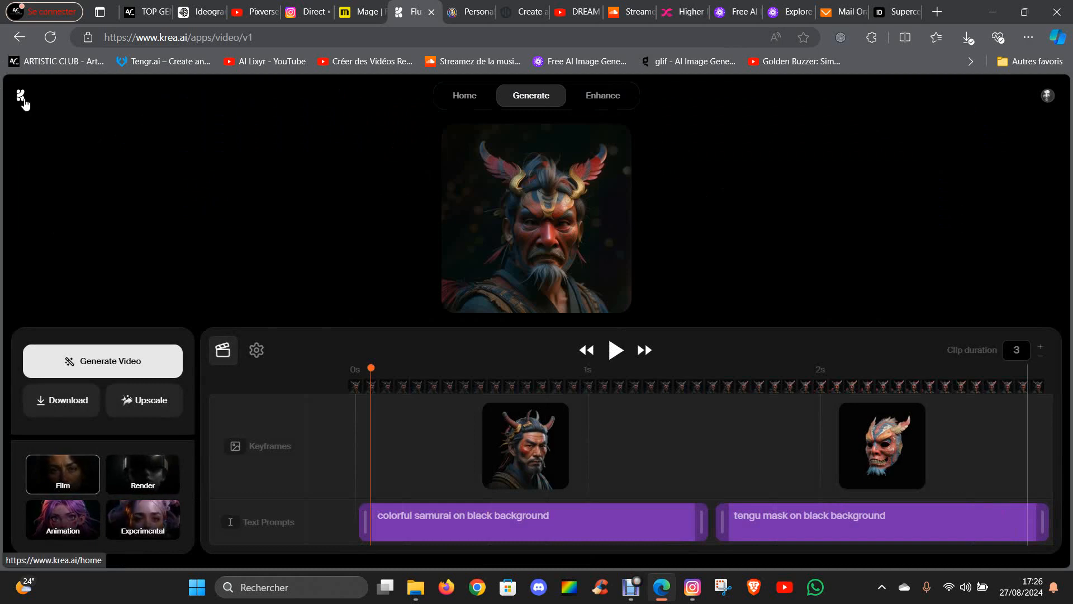
pyautogui.click(22, 98)
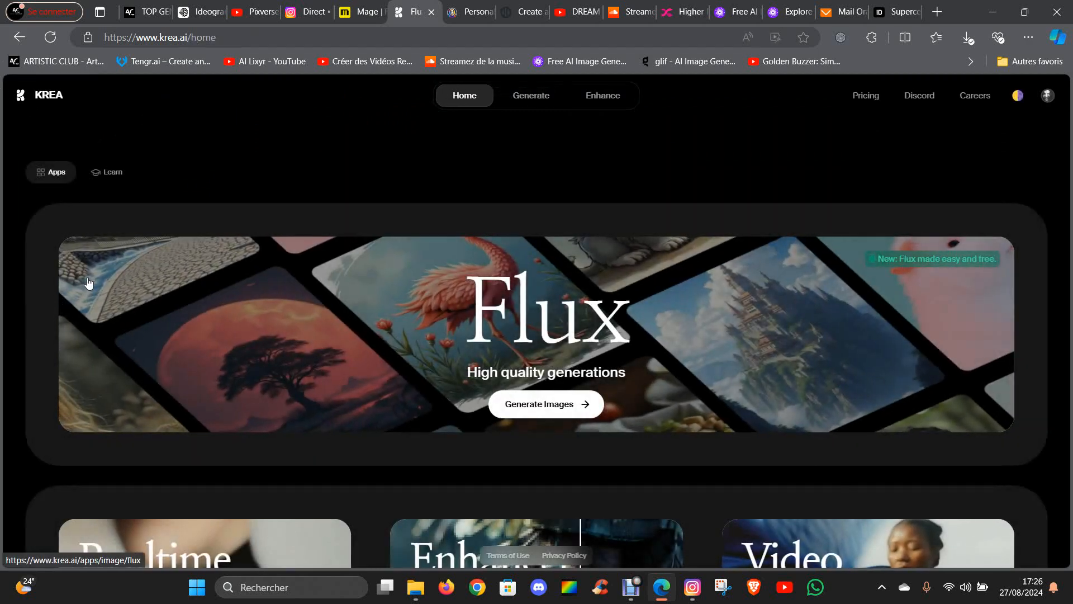